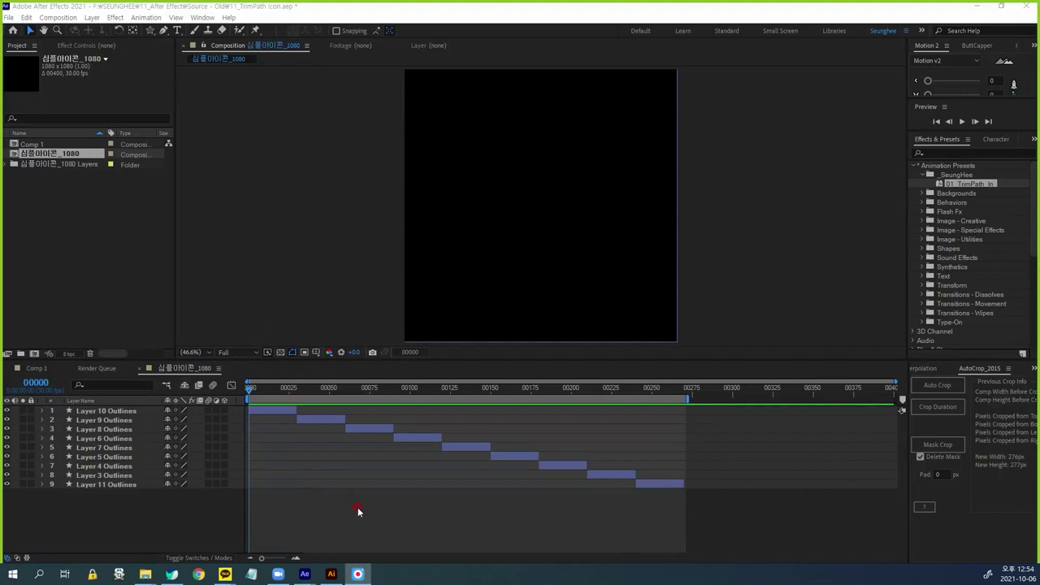
- Preview the nine staggered outlines drawing on in the 1080 composition, then switch to Illustrator
left_click(357, 510)
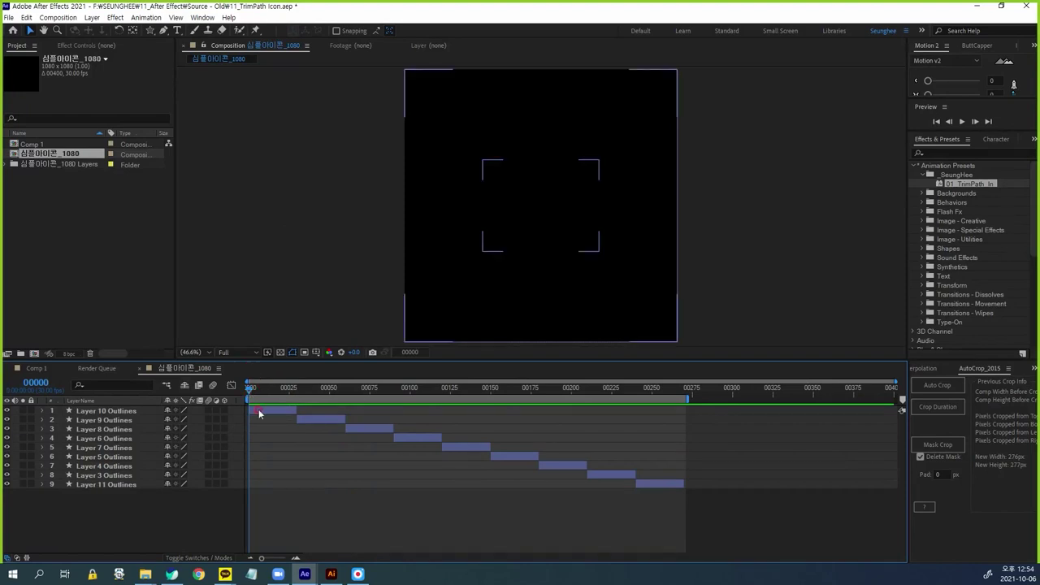
left_click_drag(250, 389, 285, 388)
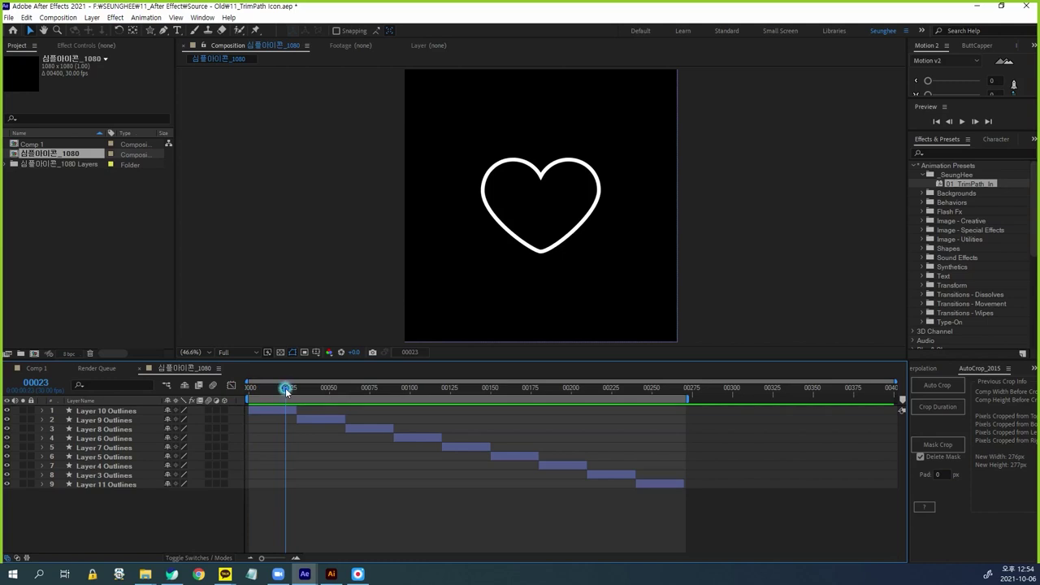
left_click_drag(274, 387, 250, 388)
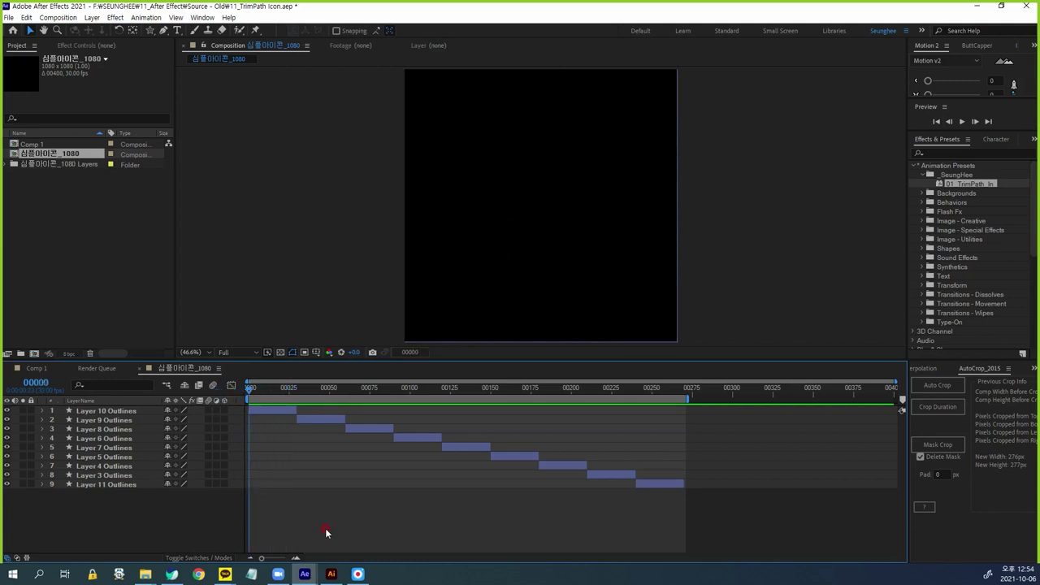
key("space")
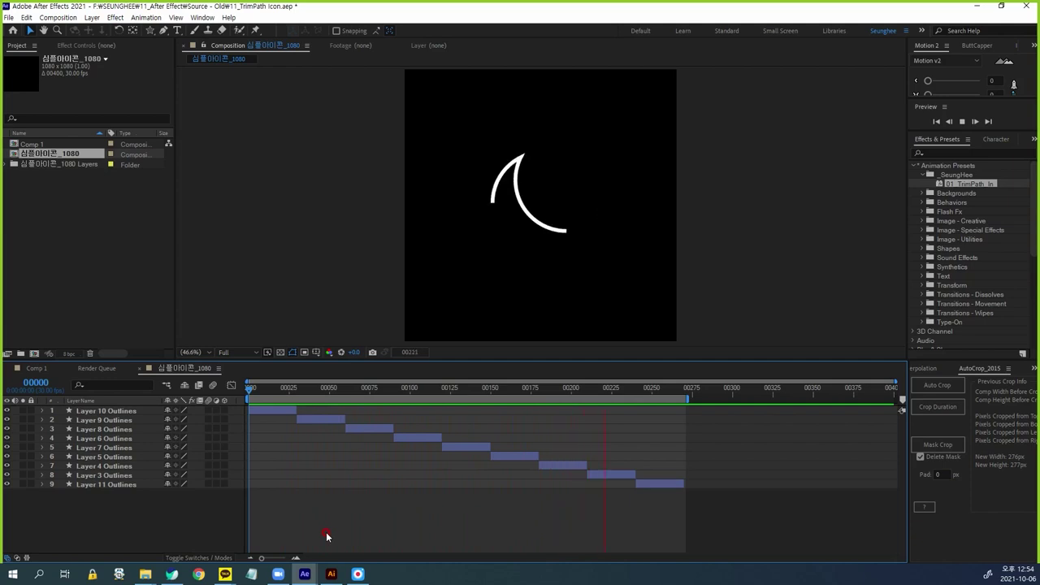
key("space")
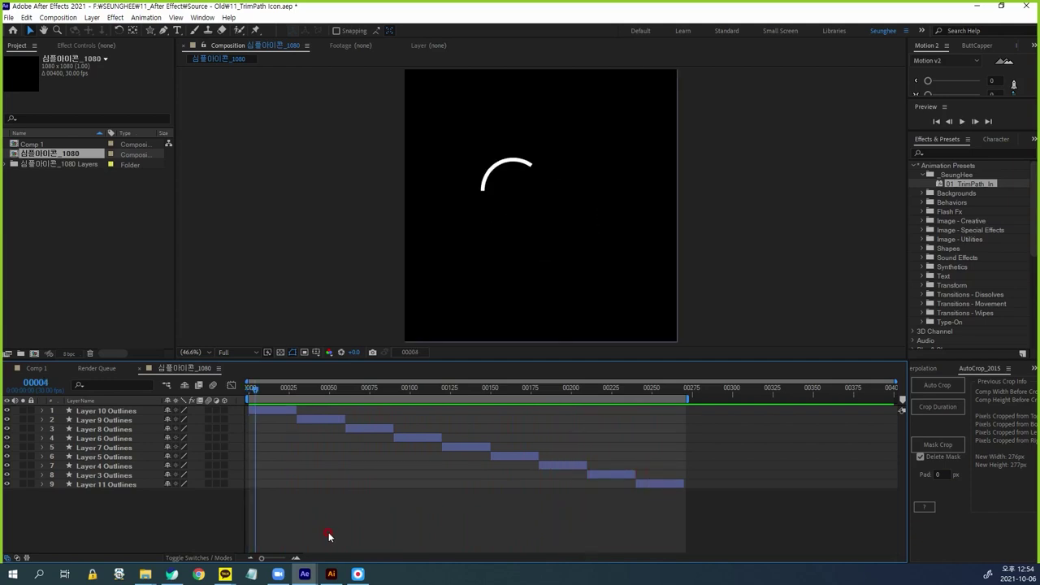
left_click(331, 573)
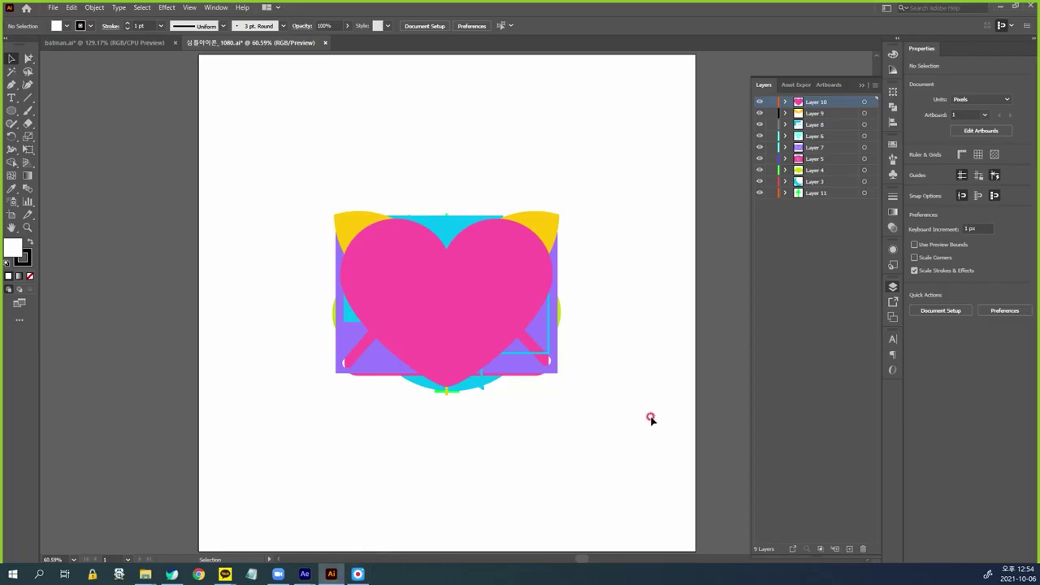
- Isolate Layer 11's green arrow, Layer 3's cyan moon and Layer 4's green cloud in turn
left_click_drag(760, 102, 760, 181)
left_click(822, 193)
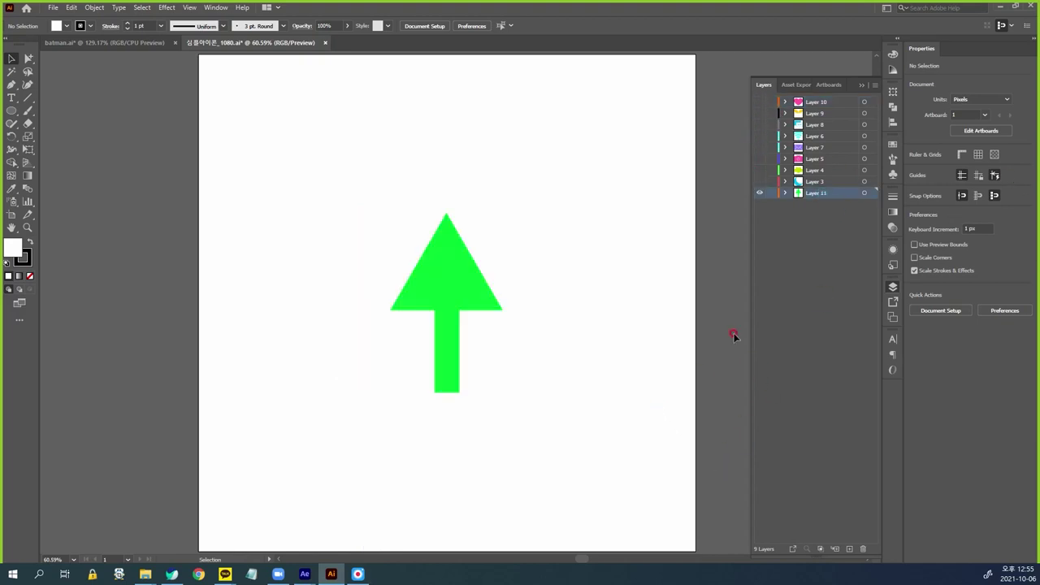
left_click(815, 181)
left_click(760, 181)
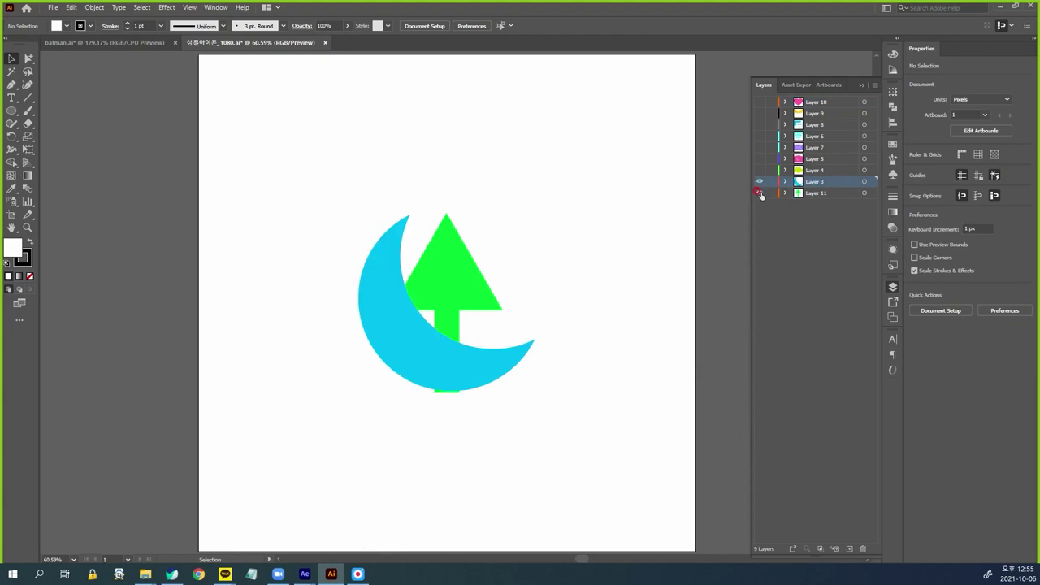
left_click(760, 193)
left_click(817, 170)
left_click(759, 169)
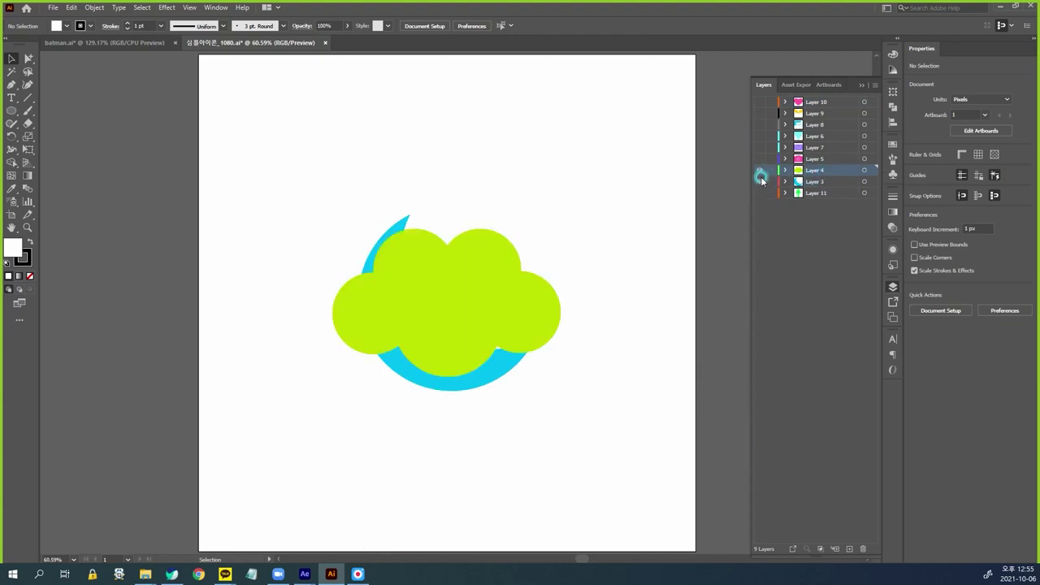
left_click(759, 181)
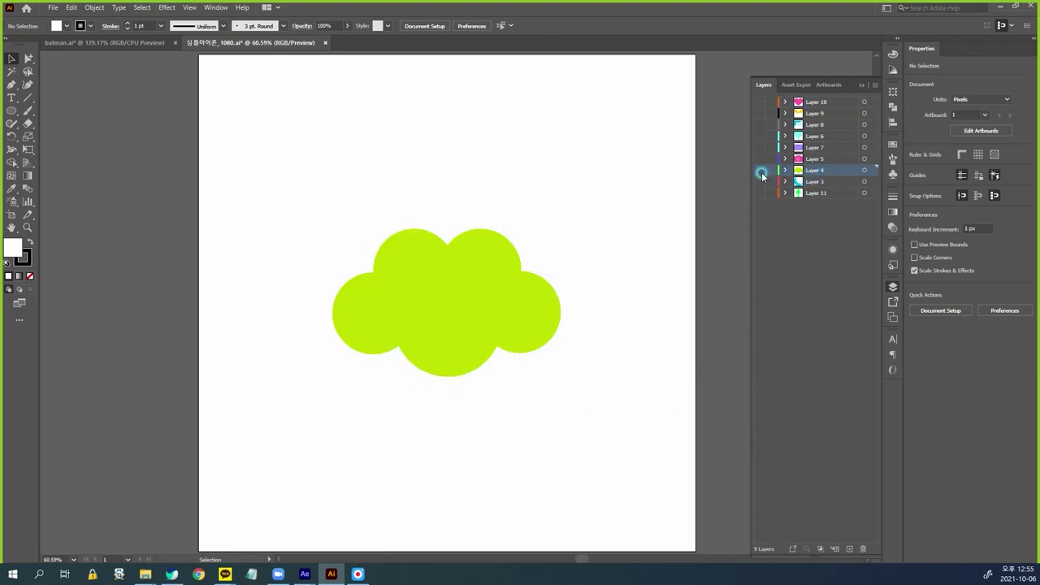
- Make all nine Illustrator layers visible again and return to After Effects
left_click_drag(758, 101, 762, 203)
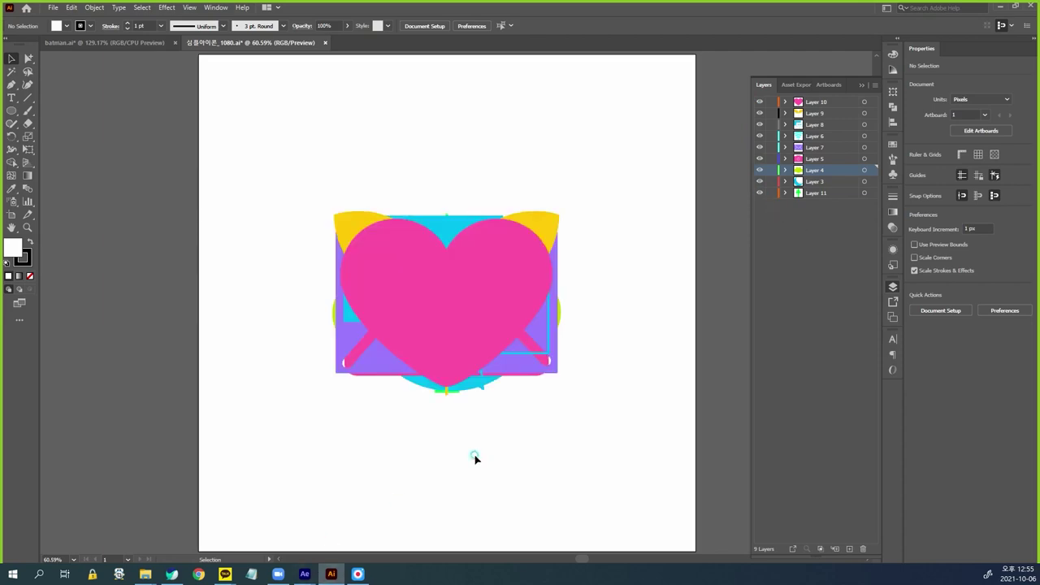
mouse_move(307, 576)
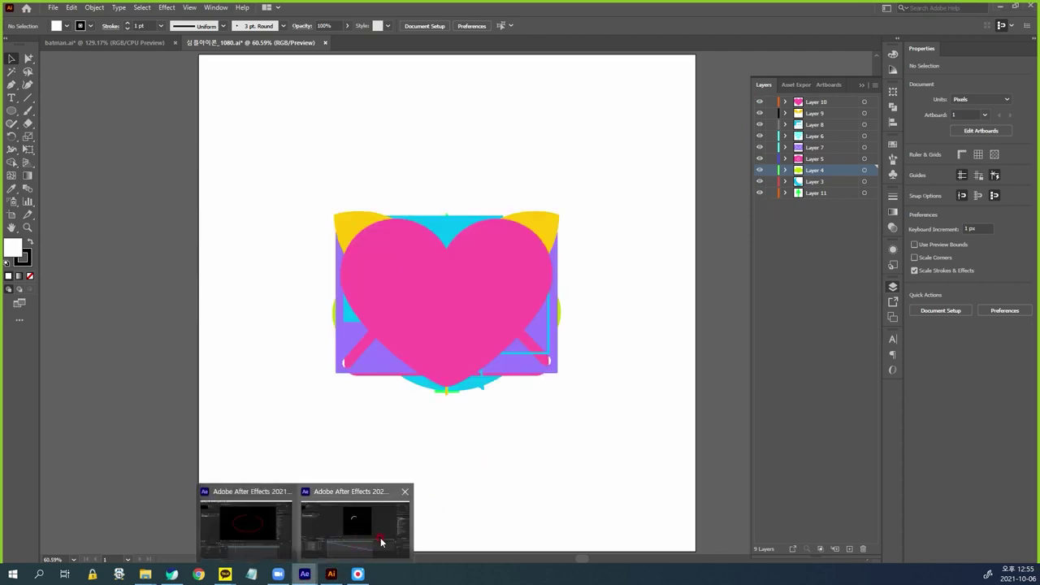
left_click(381, 541)
- Import 심플아이콘_1080.ai as a Composition with Layer Size footage dimensions
left_click(103, 217)
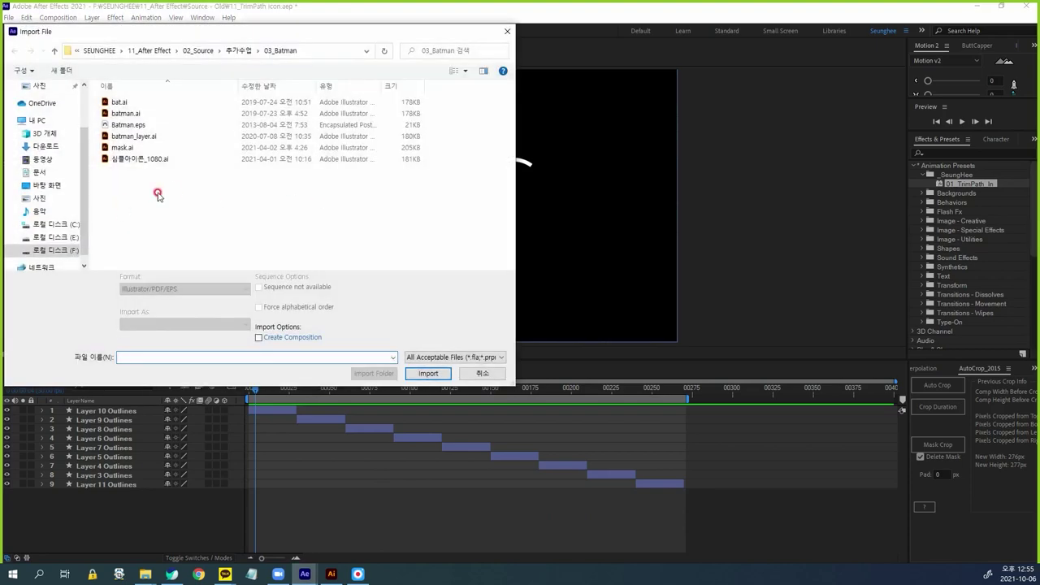
left_click(125, 161)
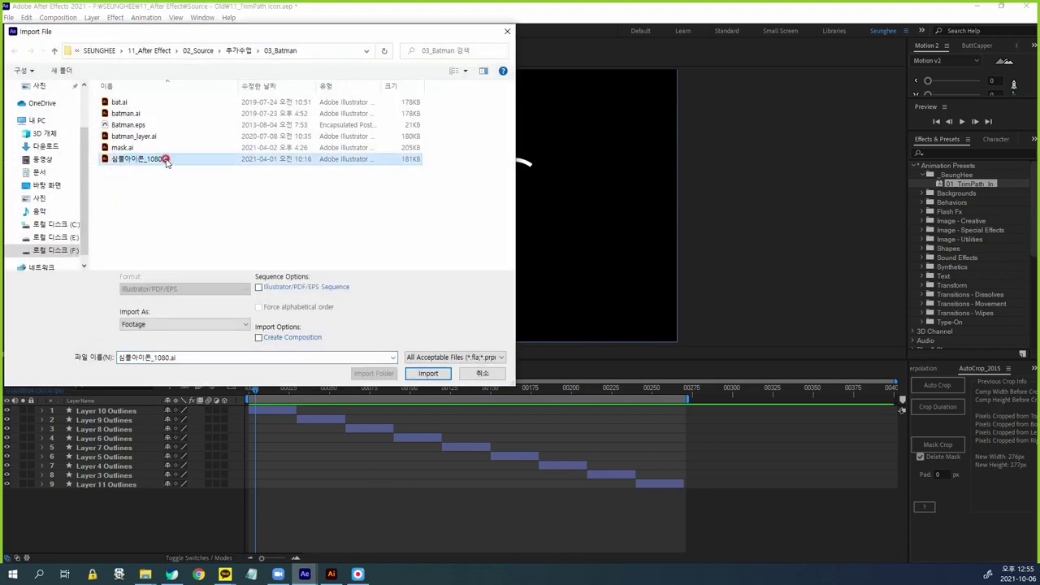
left_click(430, 374)
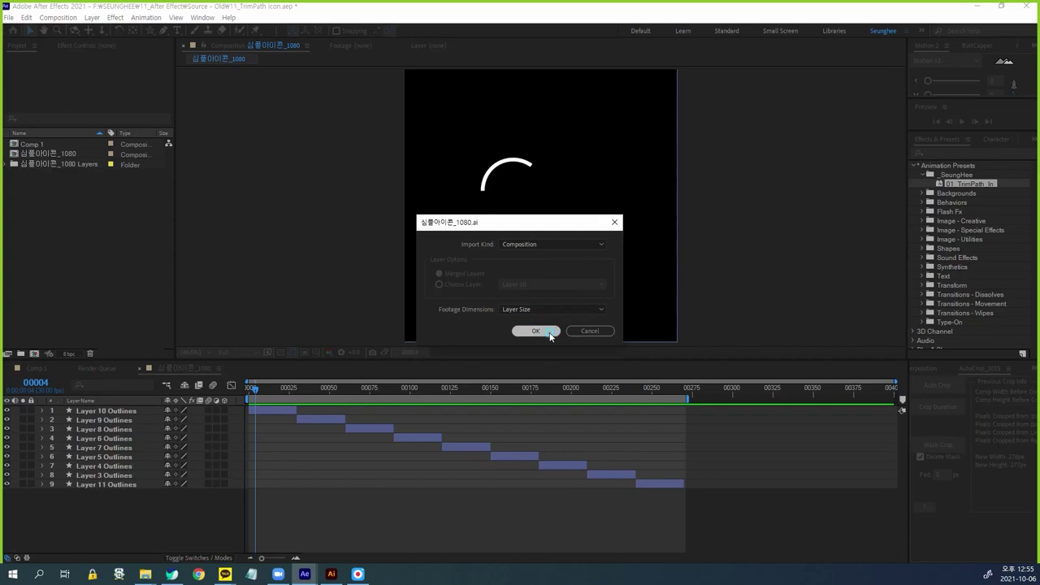
left_click(534, 334)
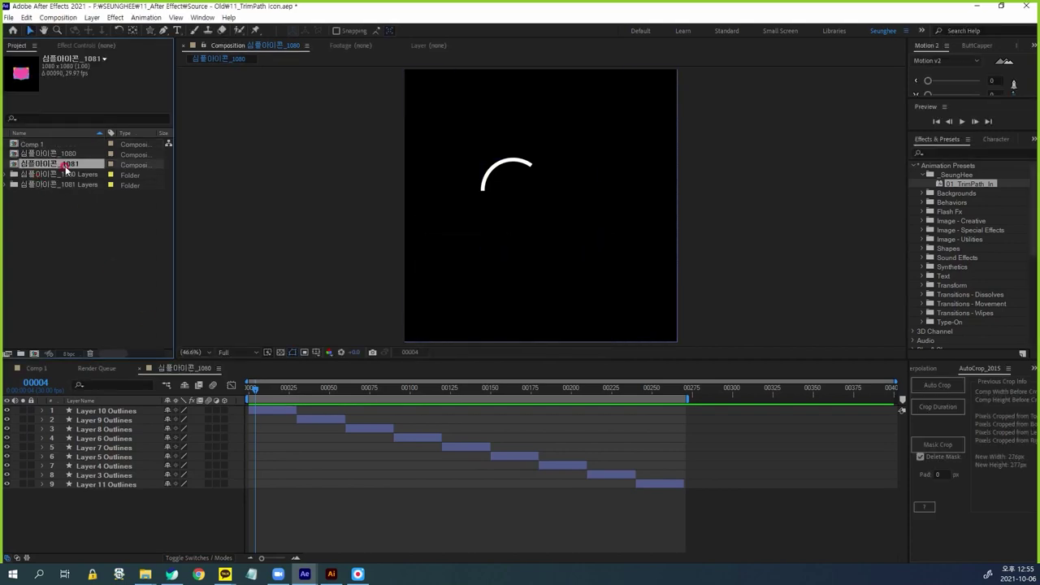
- Open the 심플아이콘_1081 composition and compare it with the animated 1080 composition
double_click(18, 166)
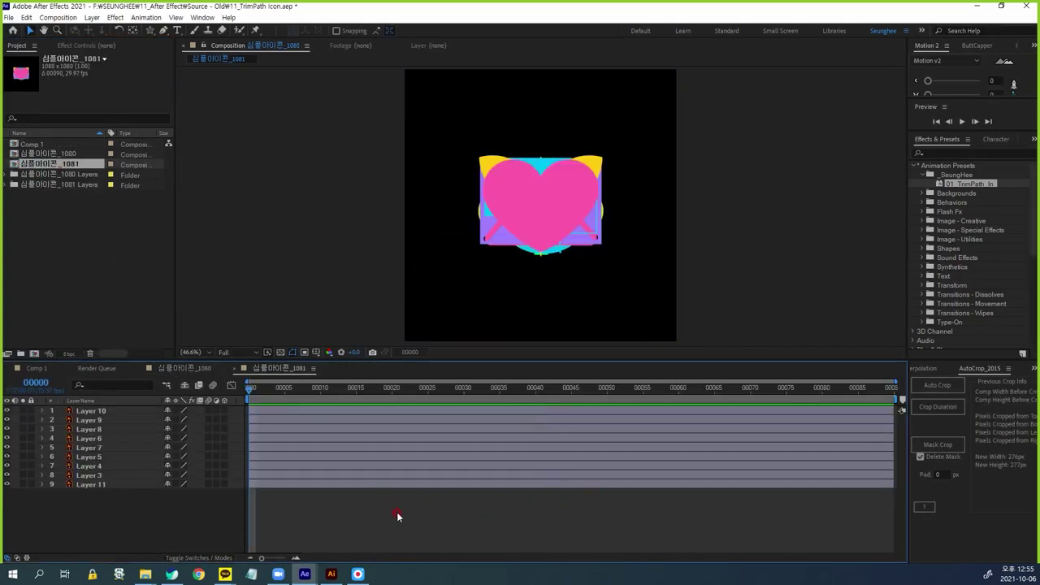
left_click(188, 370)
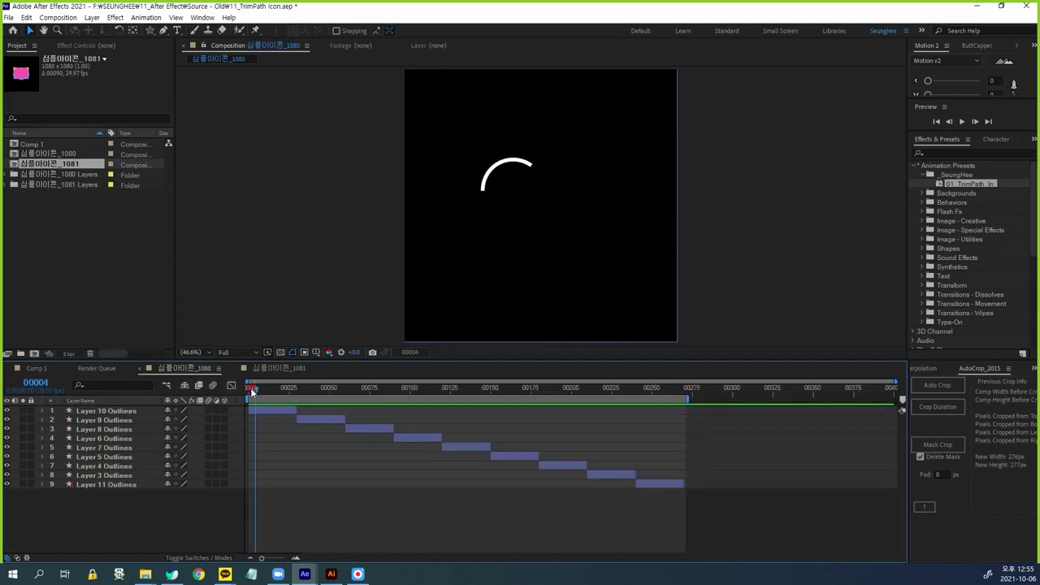
left_click_drag(249, 389, 293, 425)
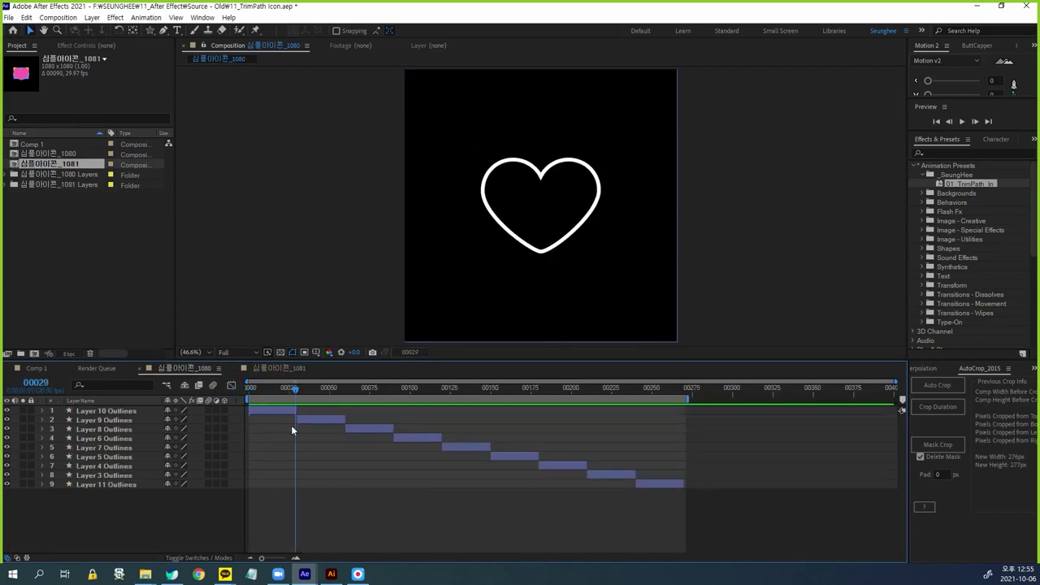
left_click(279, 368)
- Select all nine Illustrator layers in the 심플아이콘_1081 timeline
left_click(412, 489)
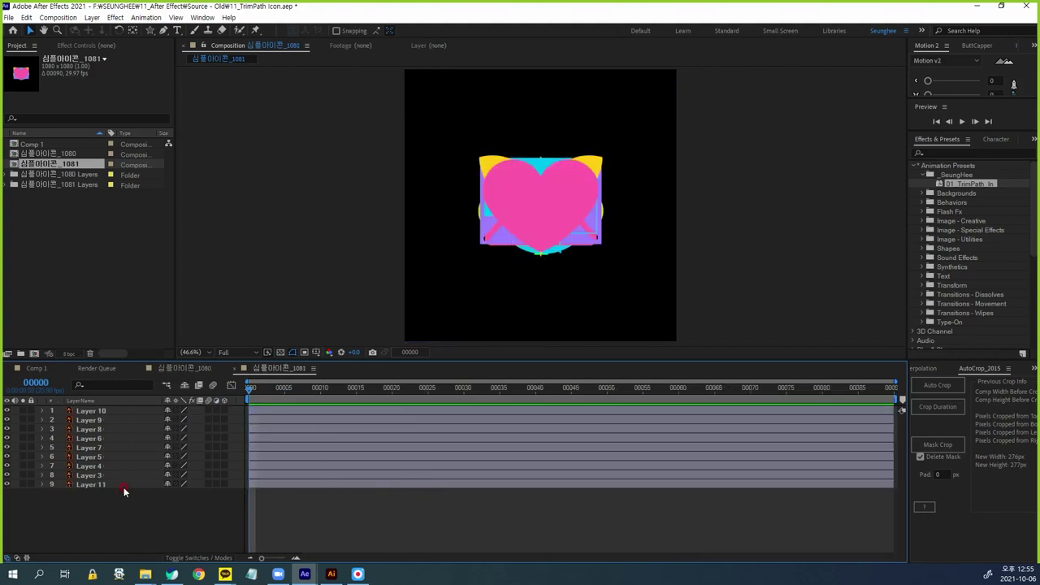
left_click(538, 195)
left_click(603, 443)
left_click(237, 492)
left_click_drag(111, 503, 86, 409)
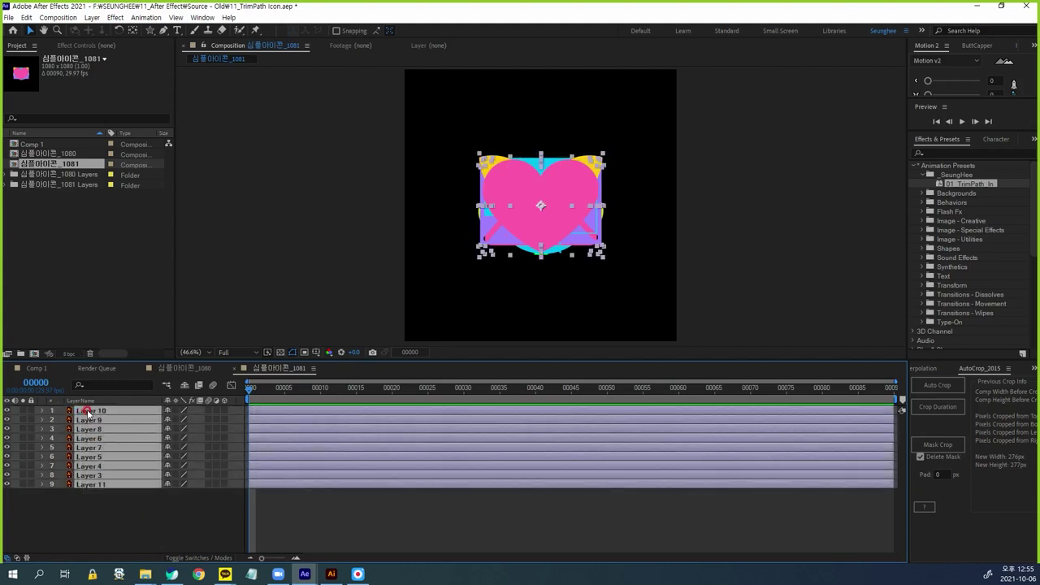
- Create shape Outlines layers from the selected Illustrator vector layers
right_click(87, 410)
mouse_move(121, 322)
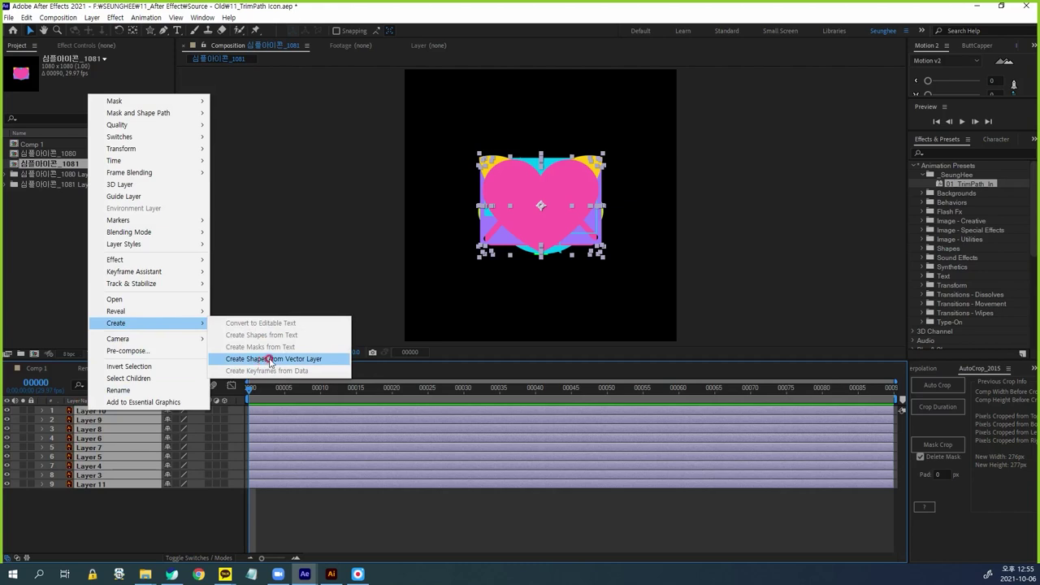
left_click(260, 359)
left_click(574, 496)
left_click(309, 478)
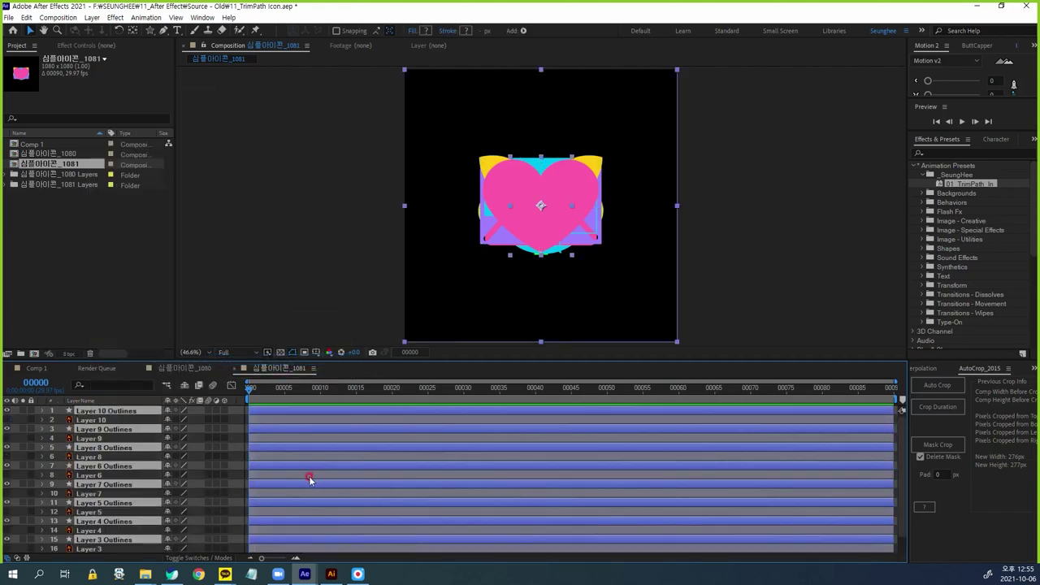
- Delete the original Illustrator Layers 10, 9, 8, 6 and 7
left_click(100, 421)
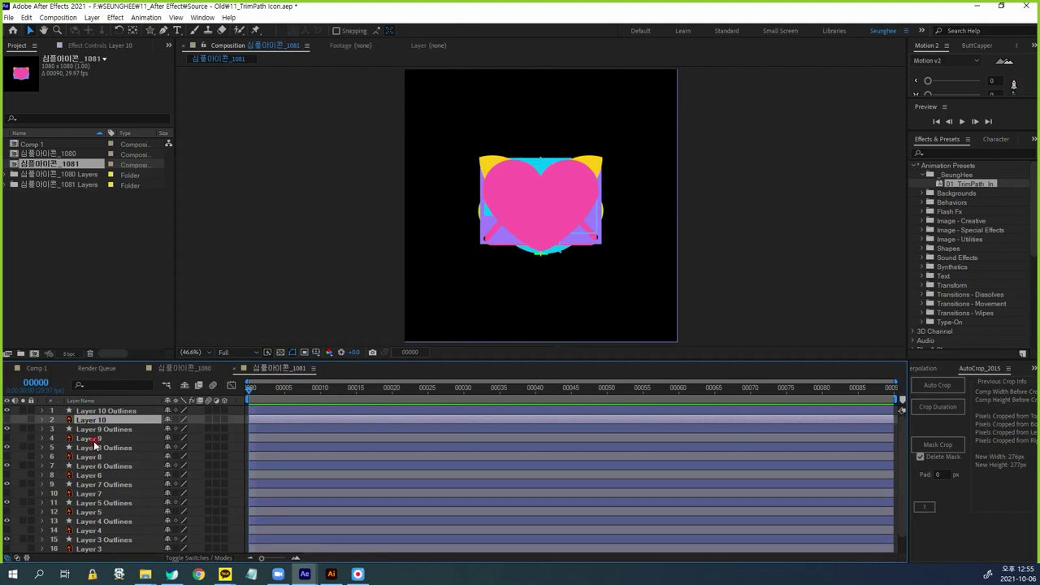
key("Delete")
left_click(95, 429)
key("Delete")
left_click(95, 440)
key("Delete")
left_click(91, 449)
key("Delete")
left_click(92, 459)
key("Delete")
- Delete original Layers 5, 4, 3 and 11, restoring Layer 4 Outlines after an accidental deletion
left_click(91, 477)
key("Delete")
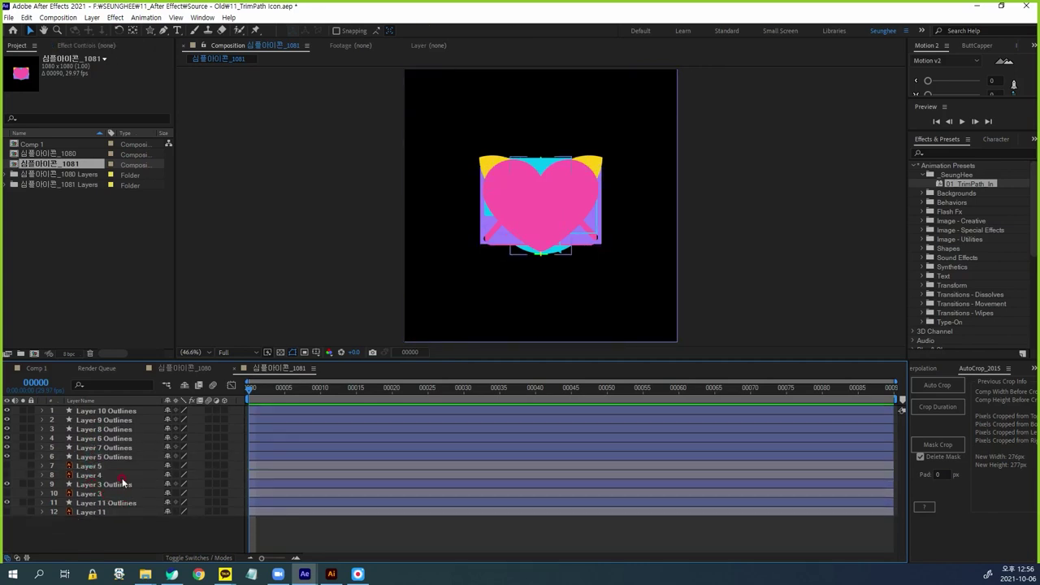
key("ctrl+z")
left_click(90, 475)
key("Delete")
left_click(90, 476)
key("Delete")
left_click(89, 485)
key("Delete")
left_click(85, 493)
key("Delete")
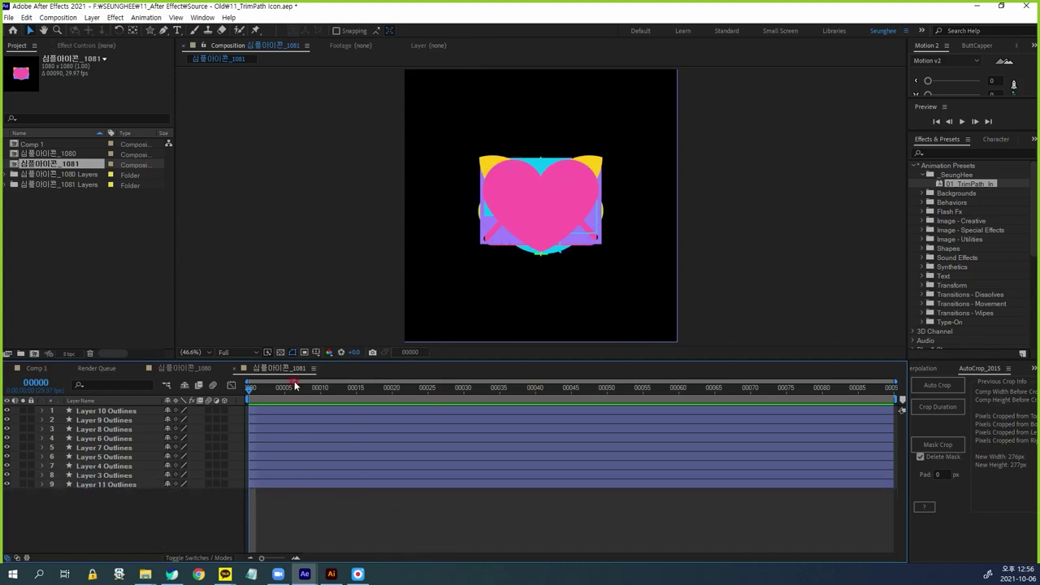
- Trim all nine Outlines layers to end at frame 29
left_click(249, 388)
left_click_drag(250, 393, 464, 424)
left_click(119, 494)
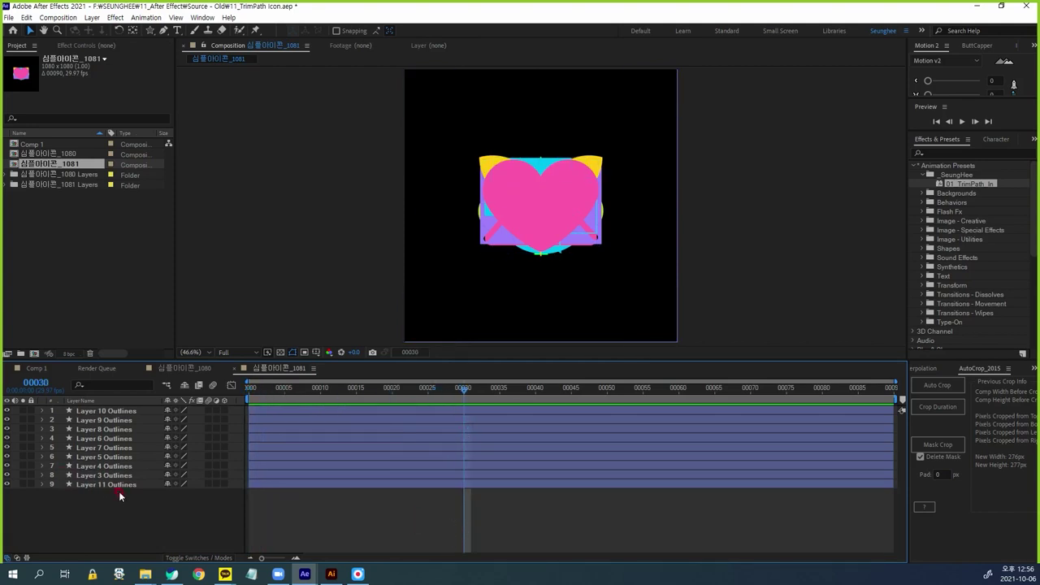
left_click_drag(119, 494, 86, 406)
left_click(460, 390)
left_click(461, 563)
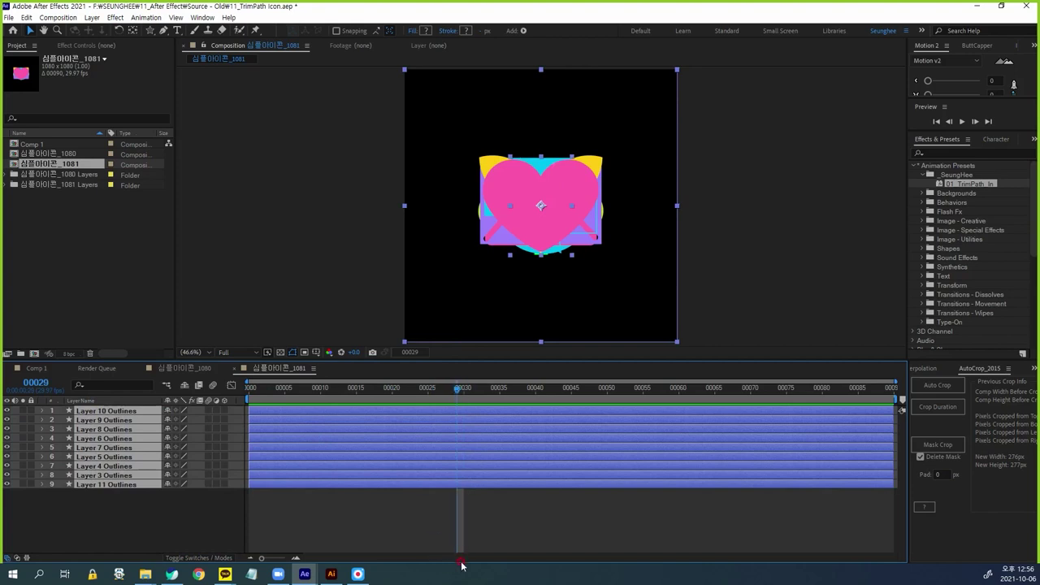
key("alt+bracketright")
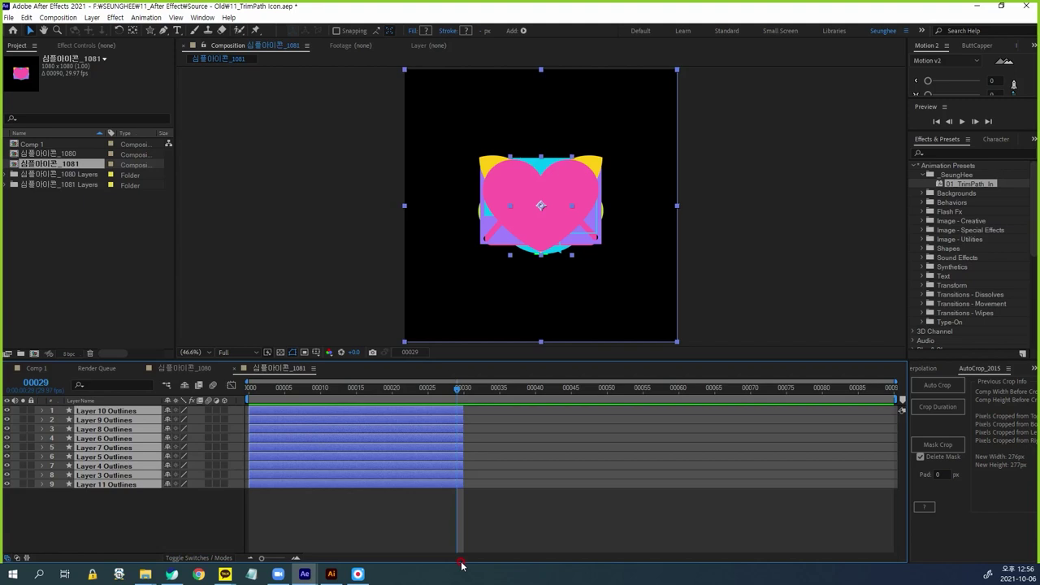
- Reselect all nine Outlines layers starting from Layer 10 Outlines
left_click(167, 524)
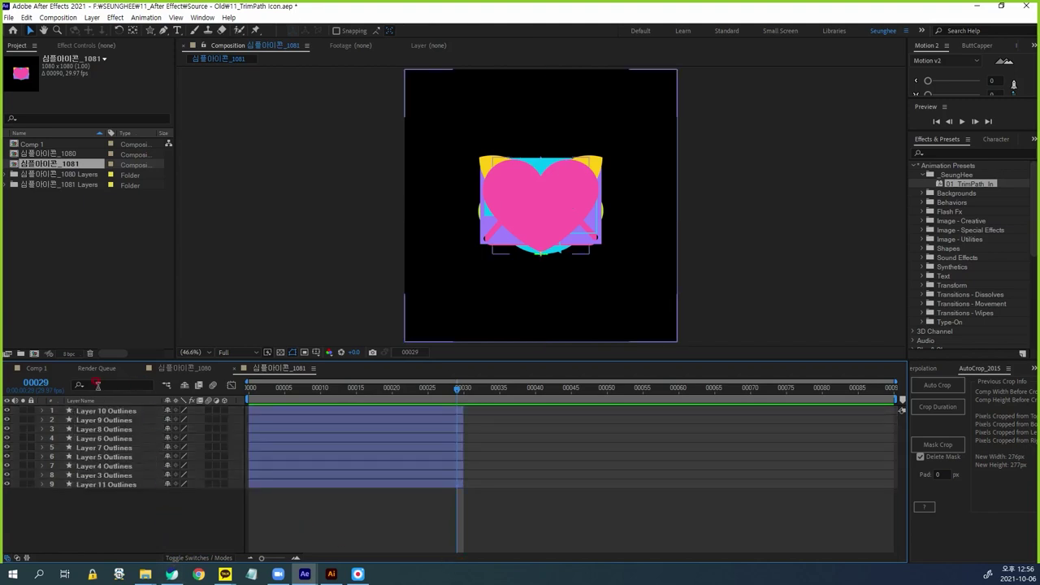
left_click(98, 410)
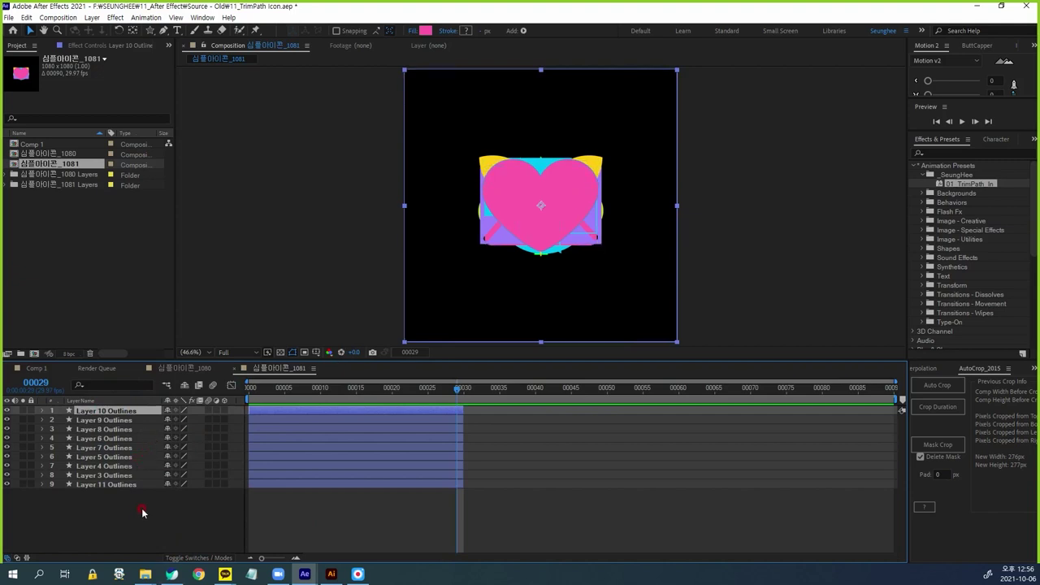
left_click_drag(142, 508, 105, 412)
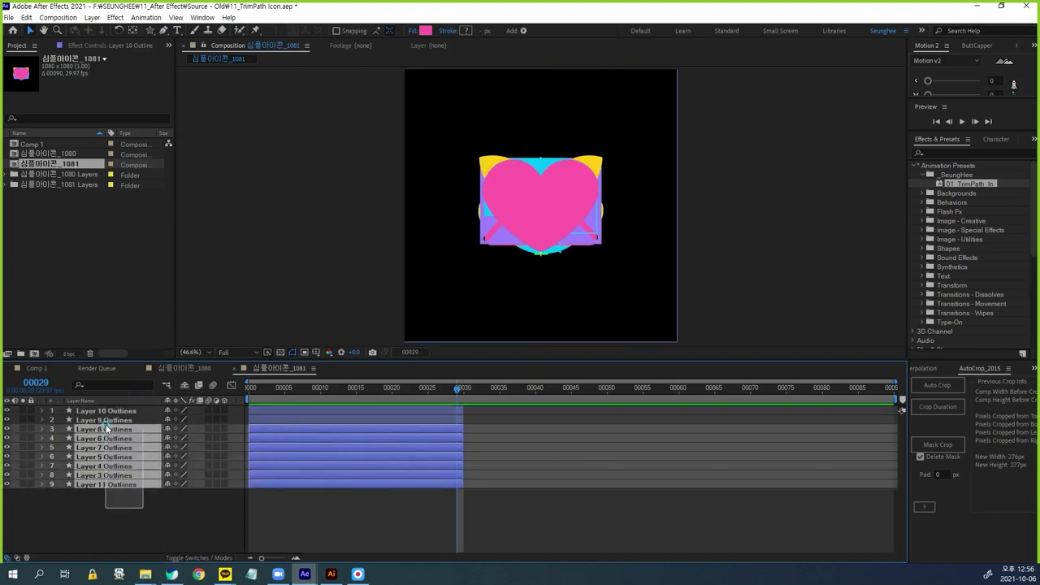
- Set the fill of all nine outline layers to None
left_click(412, 31)
left_click(330, 127)
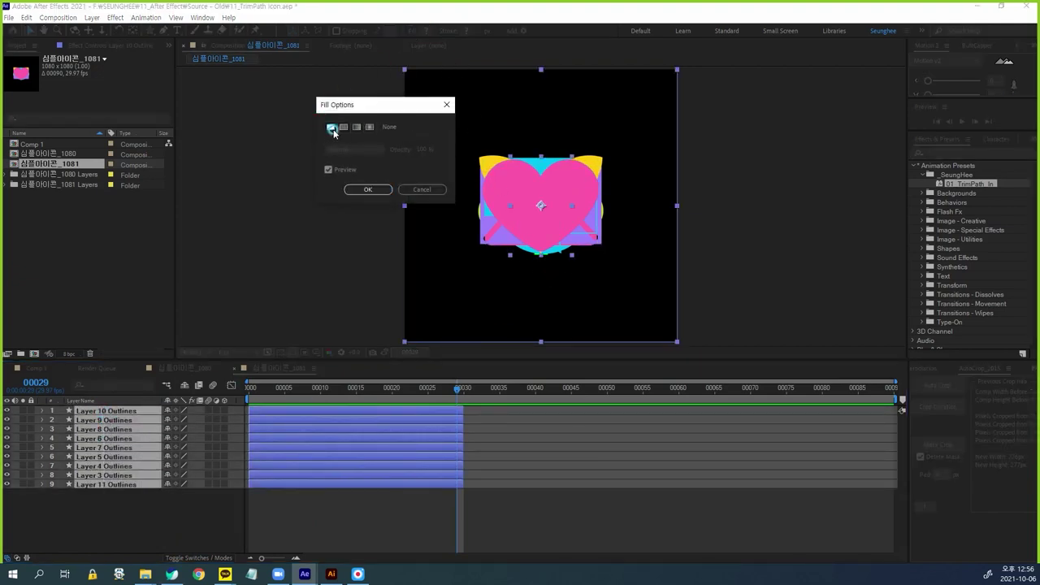
left_click(364, 192)
left_click(574, 499)
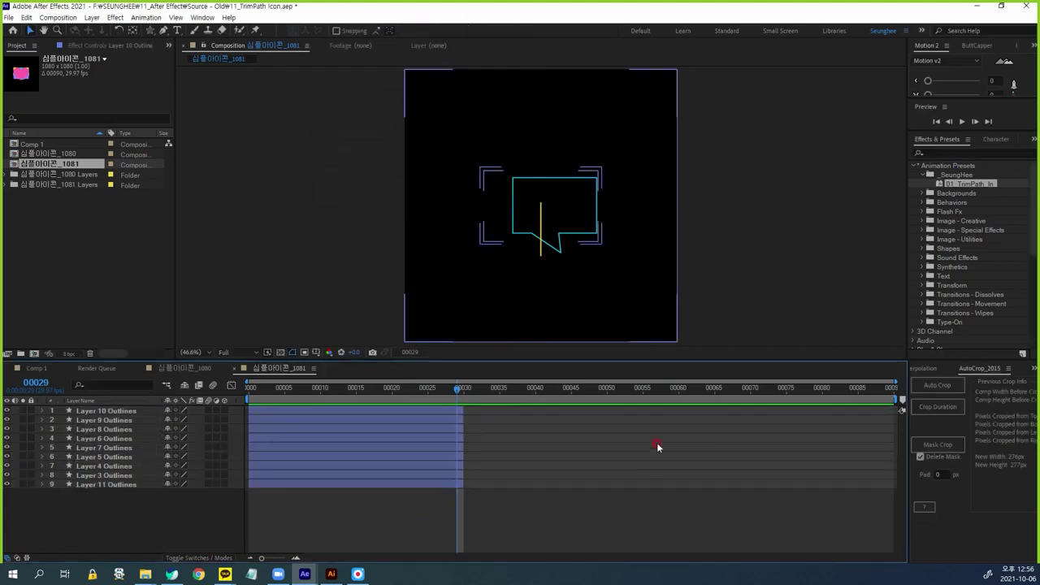
- Solo Layer 10 Outlines so only the heart is visible
left_click(159, 411)
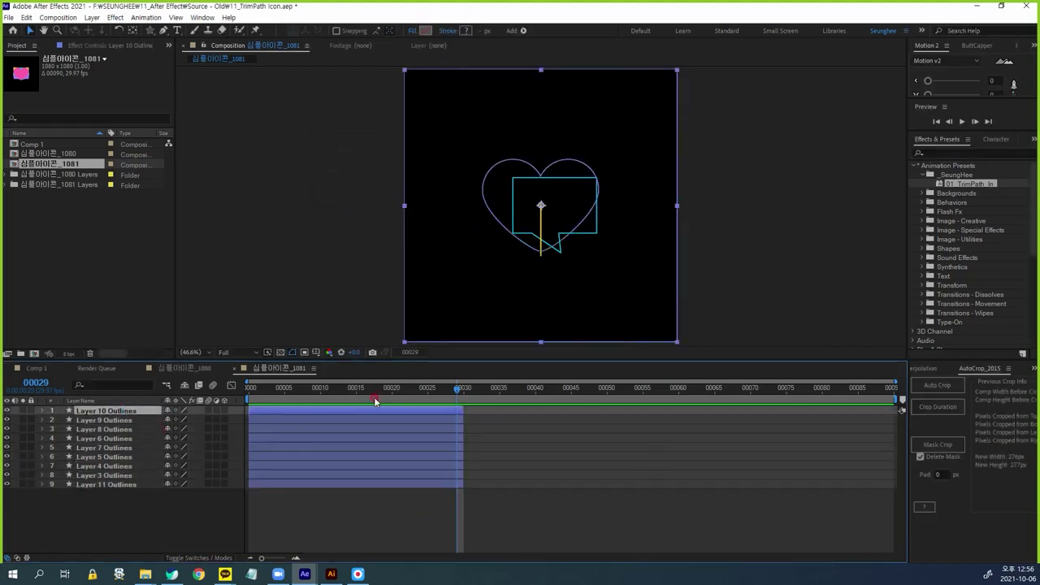
left_click(22, 410)
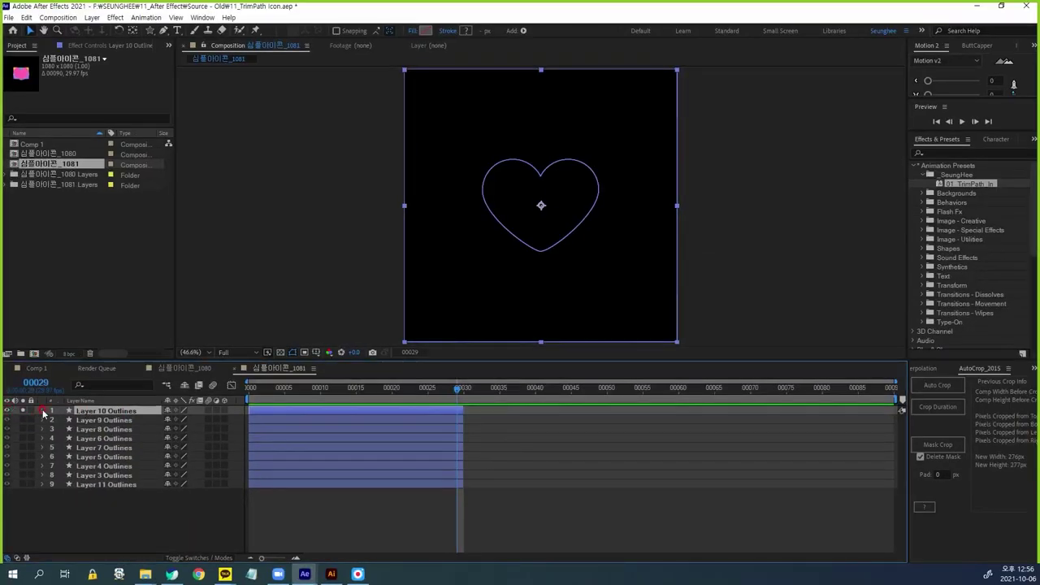
left_click(43, 411)
- Add a Stroke to the Contents of Layer 10's heart shape
left_click(52, 420)
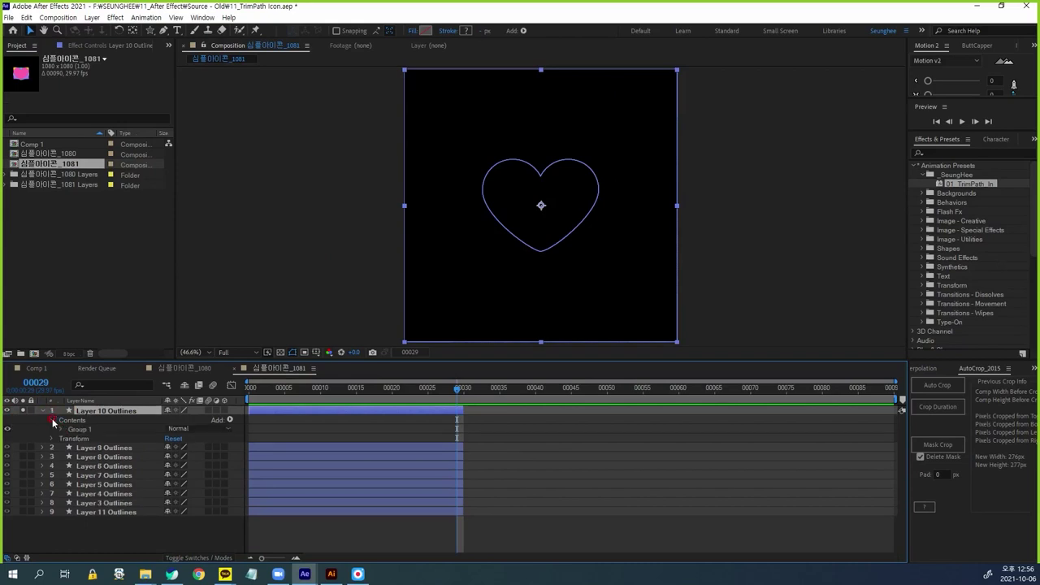
left_click(60, 429)
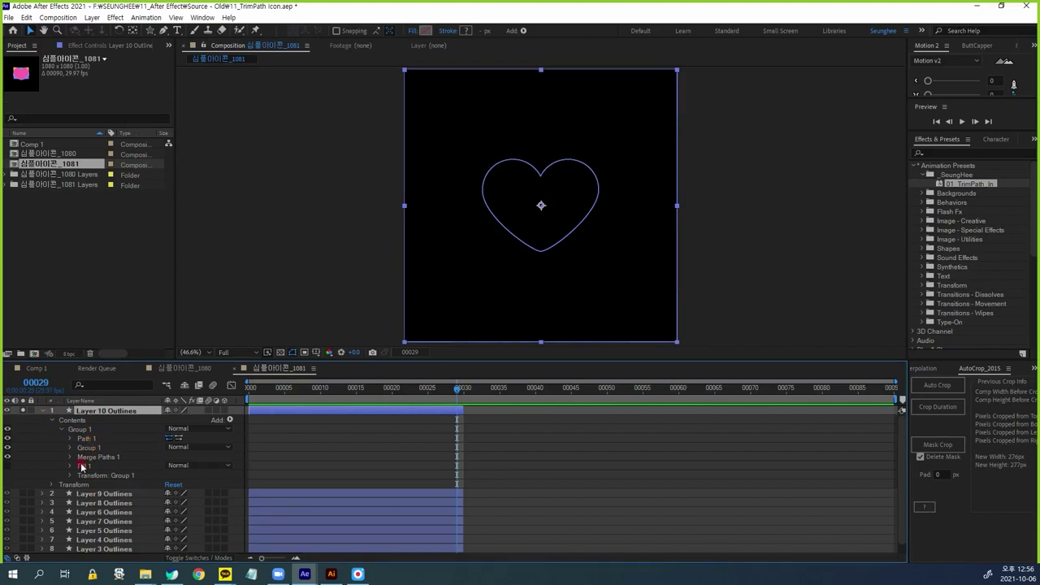
left_click(316, 389)
left_click(72, 420)
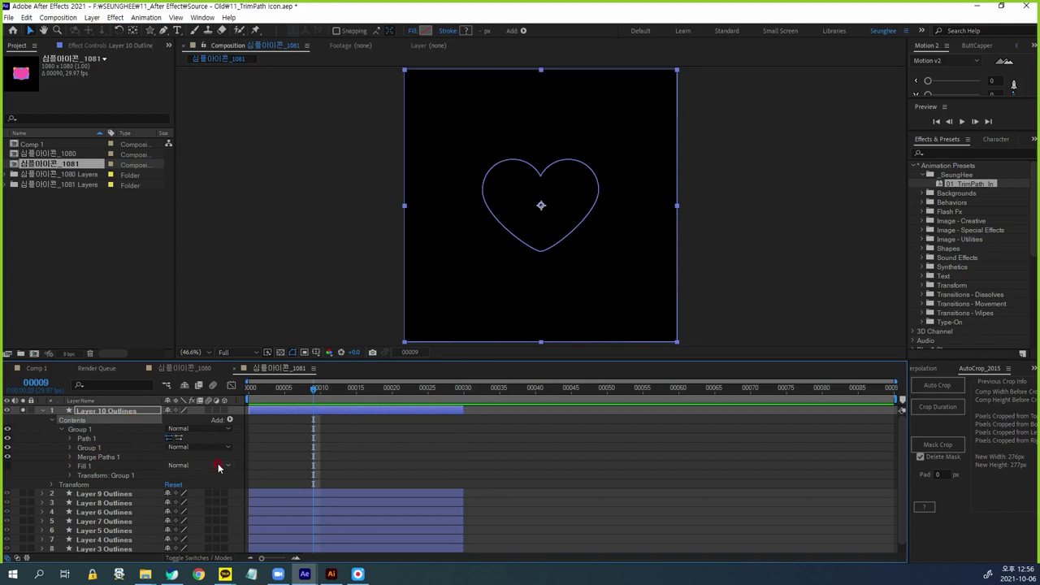
left_click(229, 419)
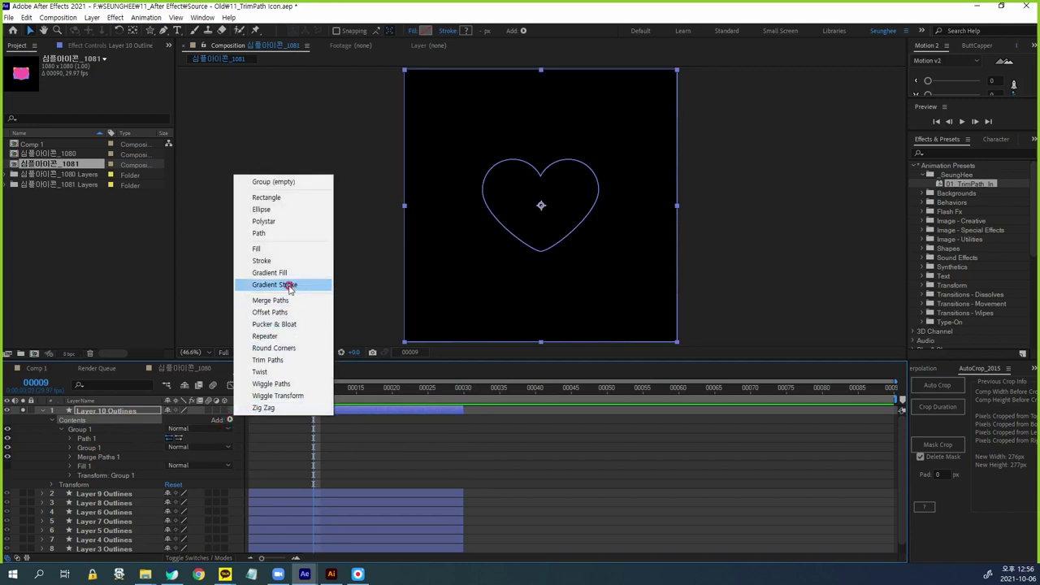
left_click(279, 261)
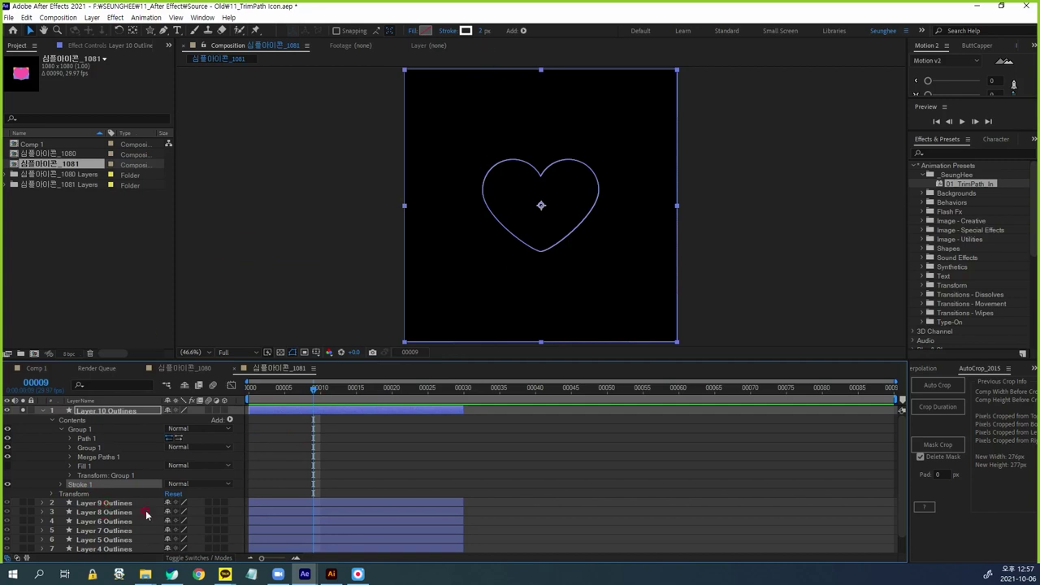
- Set the heart's Stroke 1 width to 10 px
key("Home")
left_click(437, 464)
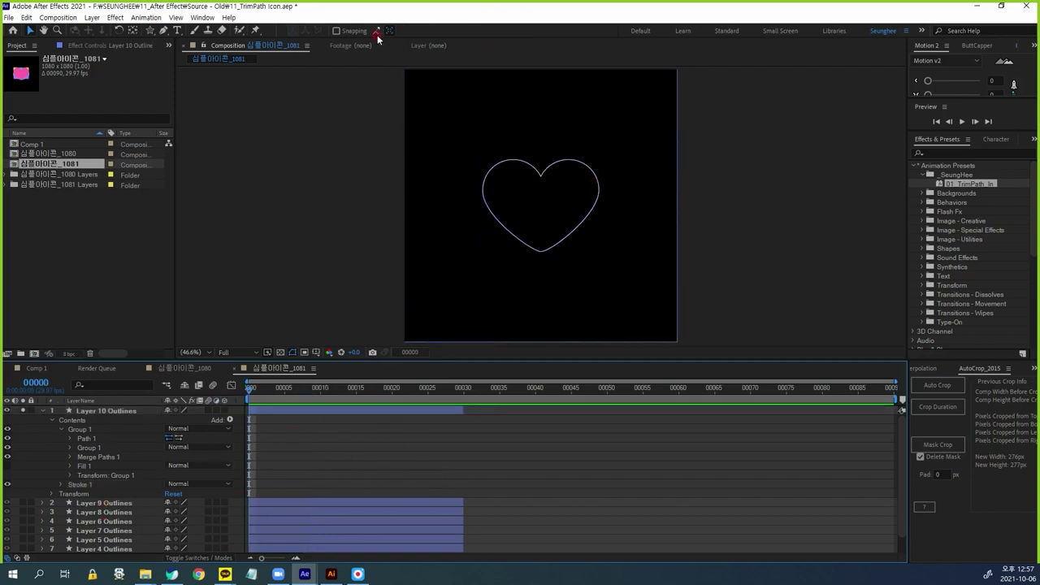
left_click(77, 421)
left_click(521, 82)
left_click(529, 87)
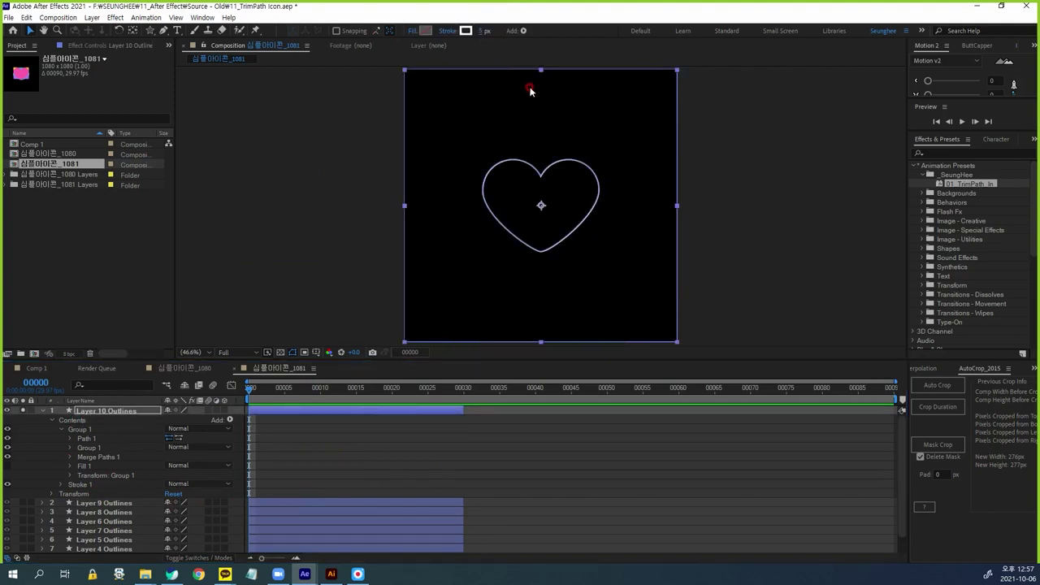
left_click(382, 434)
left_click(136, 428)
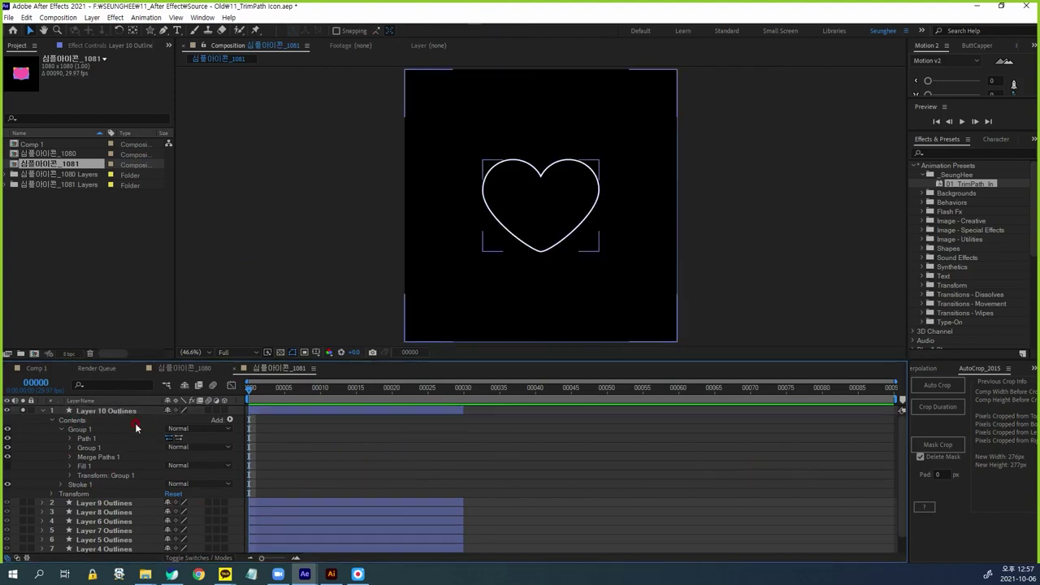
left_click(84, 431)
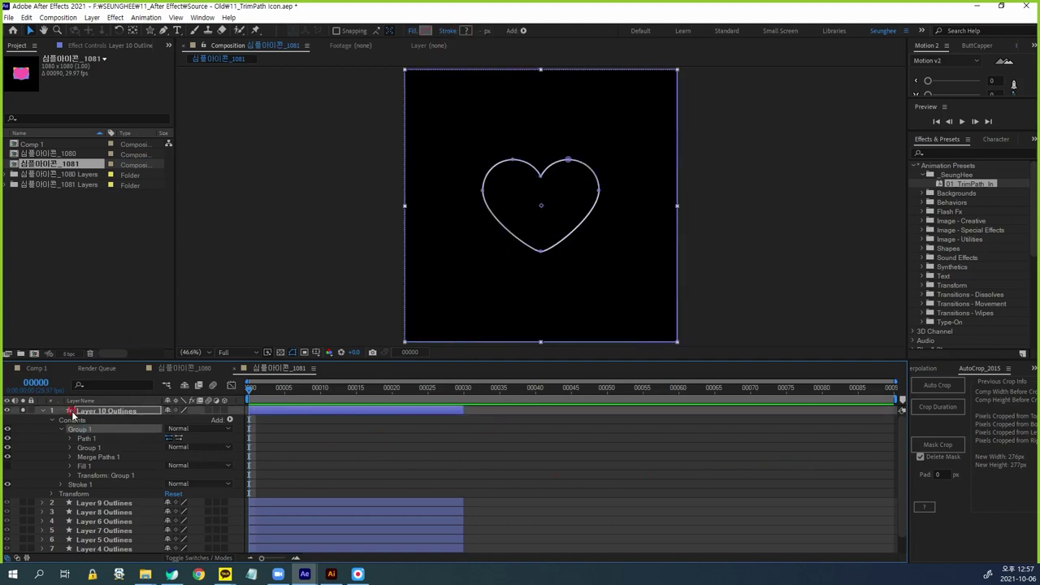
left_click(78, 486)
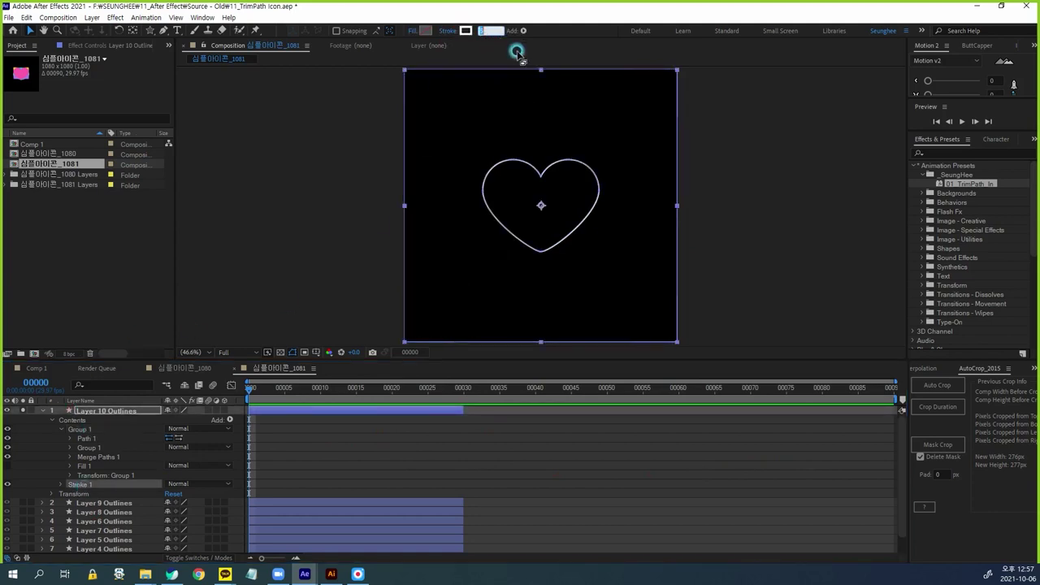
left_click_drag(485, 37, 520, 51)
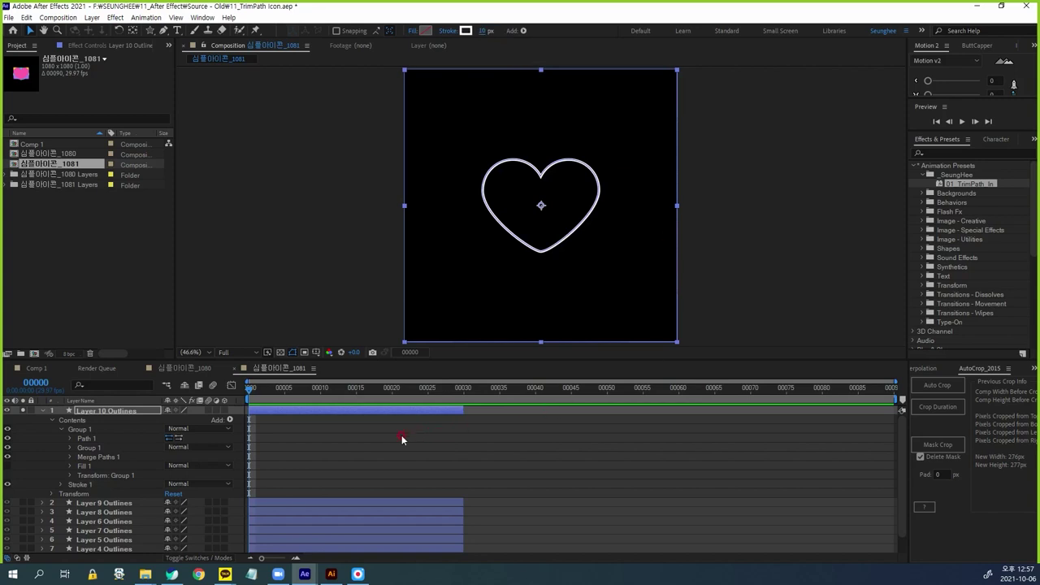
left_click(76, 420)
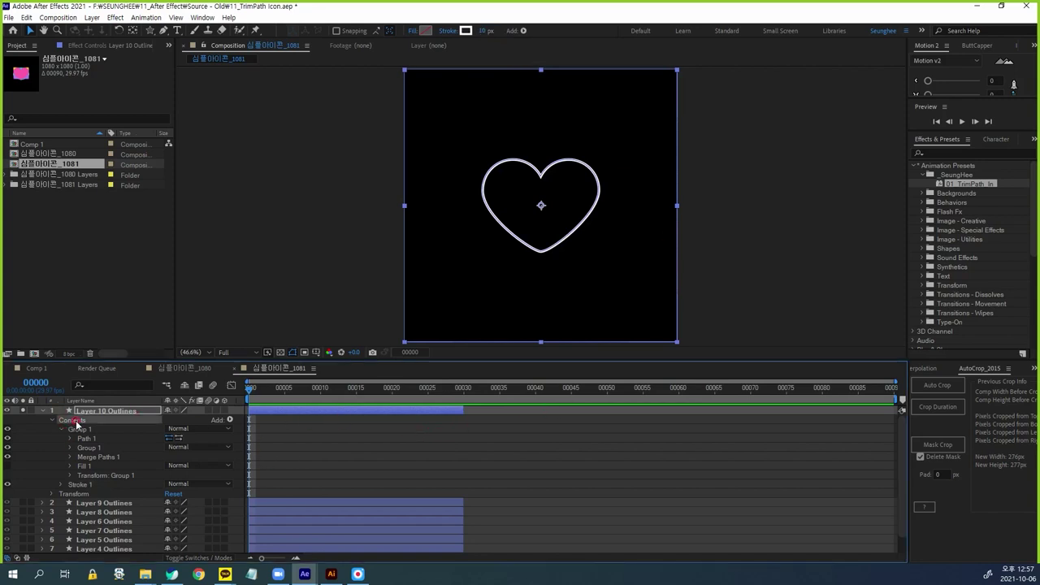
left_click(228, 420)
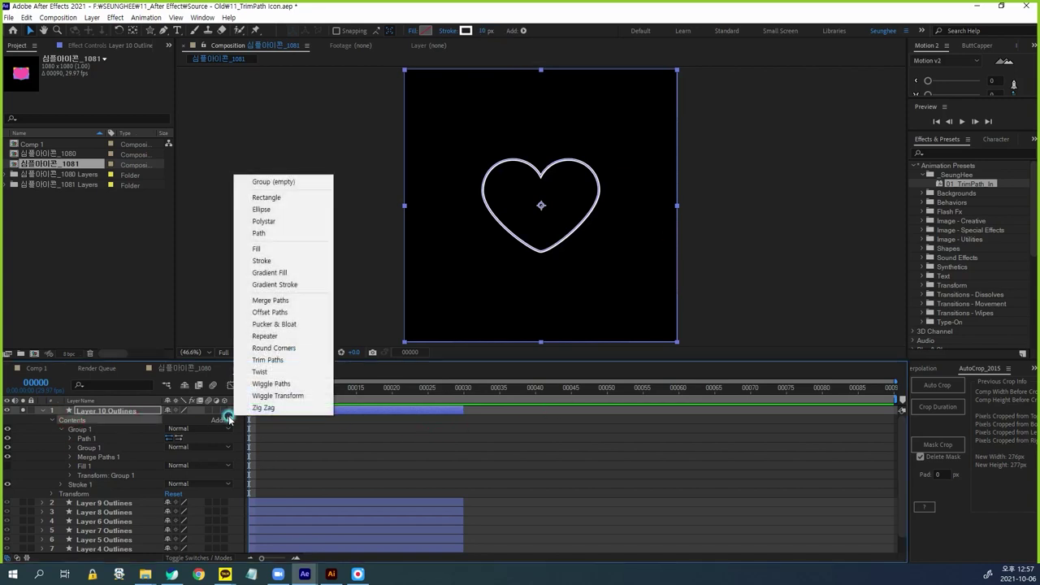
- Add Trim Paths below Stroke 1 and keyframe End at 0% on frame 0
left_click(276, 362)
left_click_drag(88, 485, 79, 494)
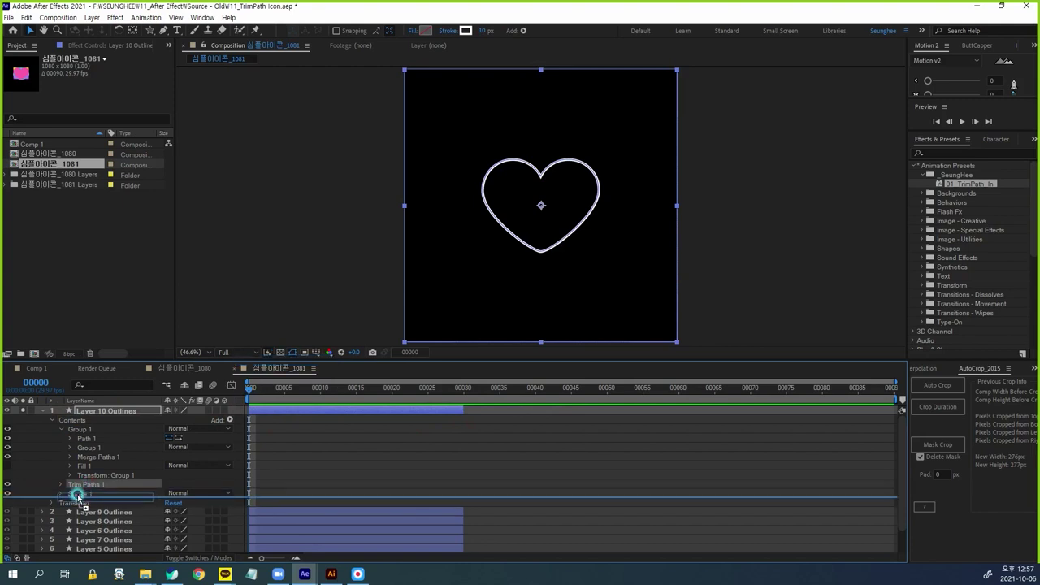
left_click(61, 494)
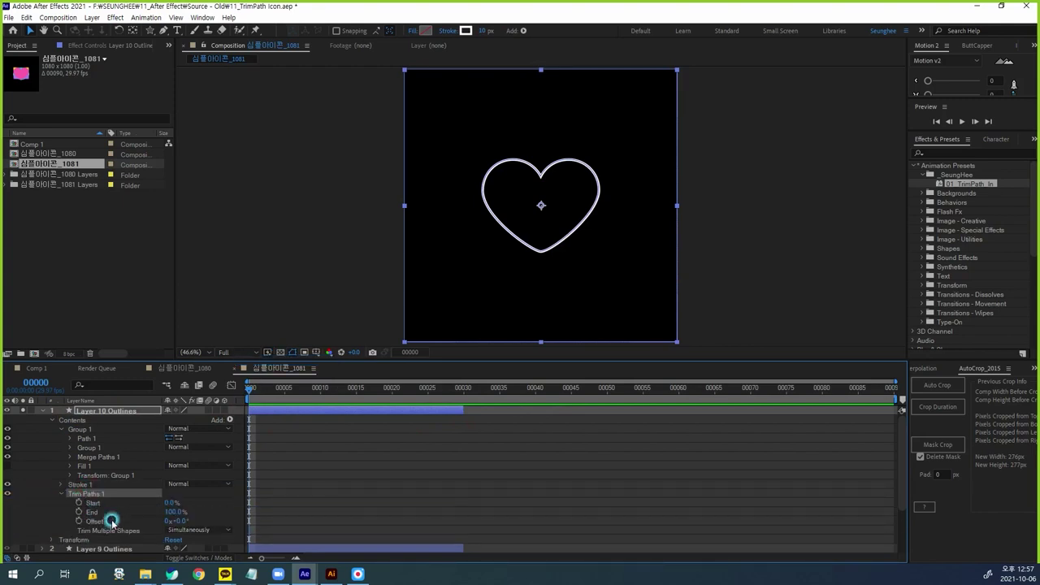
left_click(175, 512)
type("0")
key("Return")
left_click(79, 512)
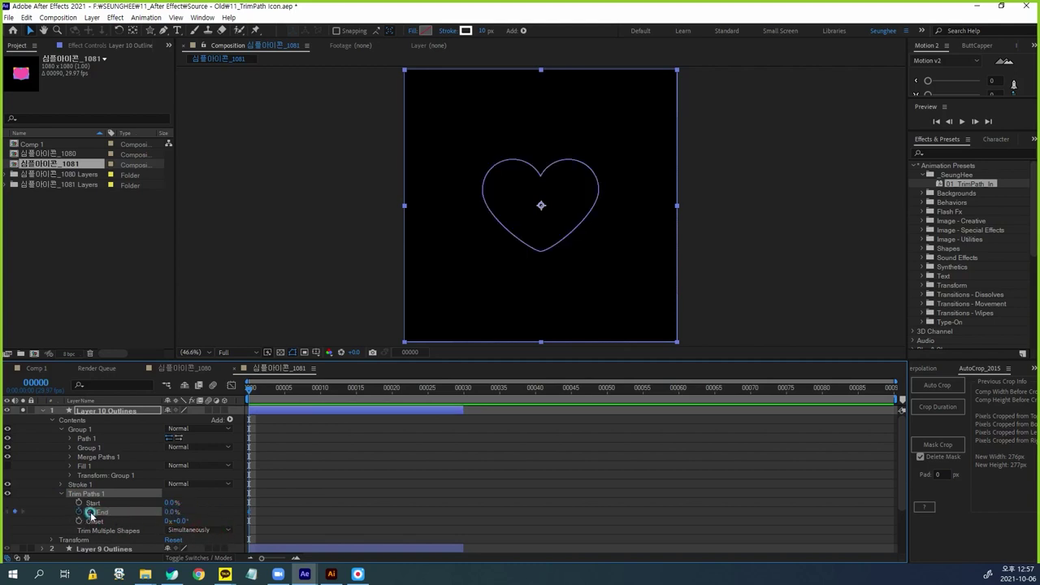
- Keyframe Trim Paths End at 100% on frame 10 and preview the heart drawing on
left_click(321, 396)
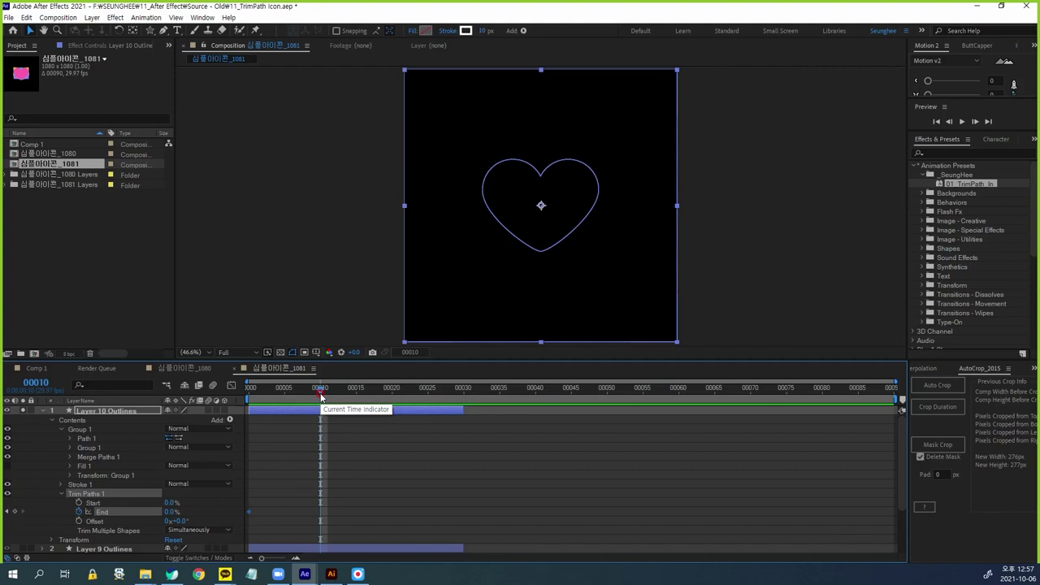
left_click(169, 511)
type("0")
key("Return")
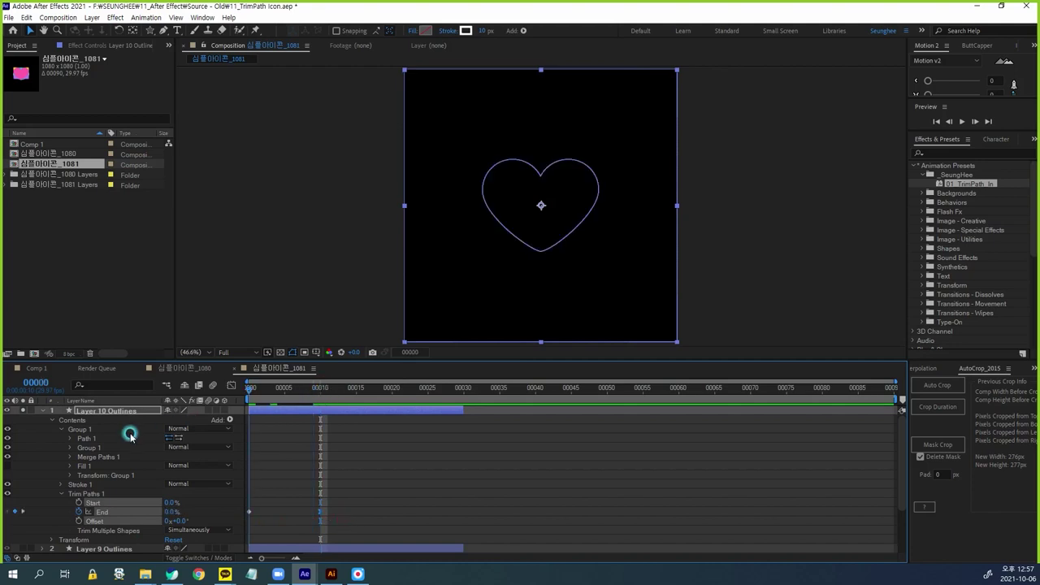
key("Home")
key("space")
key("space")
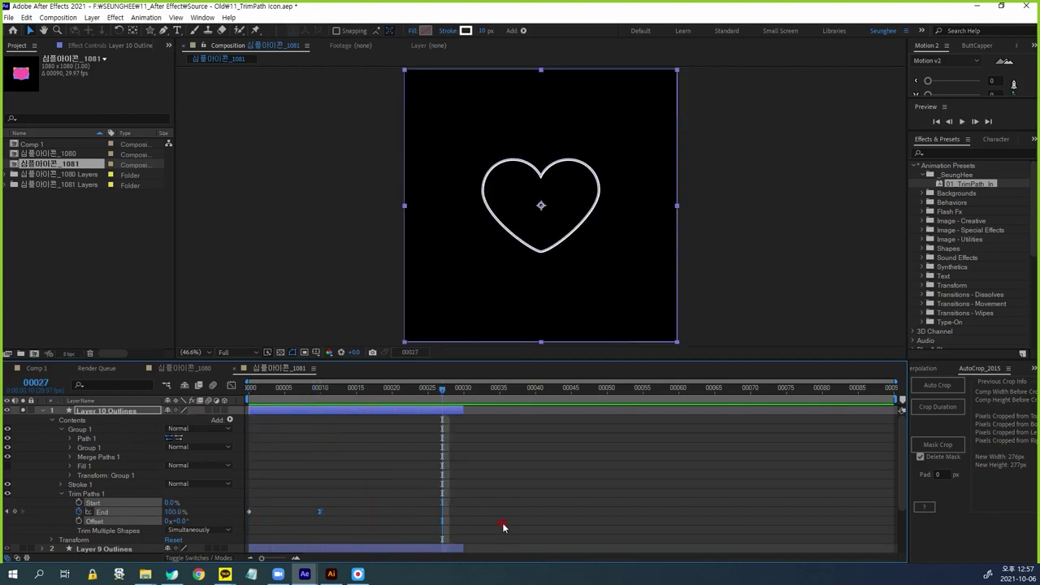
left_click_drag(442, 388, 249, 388)
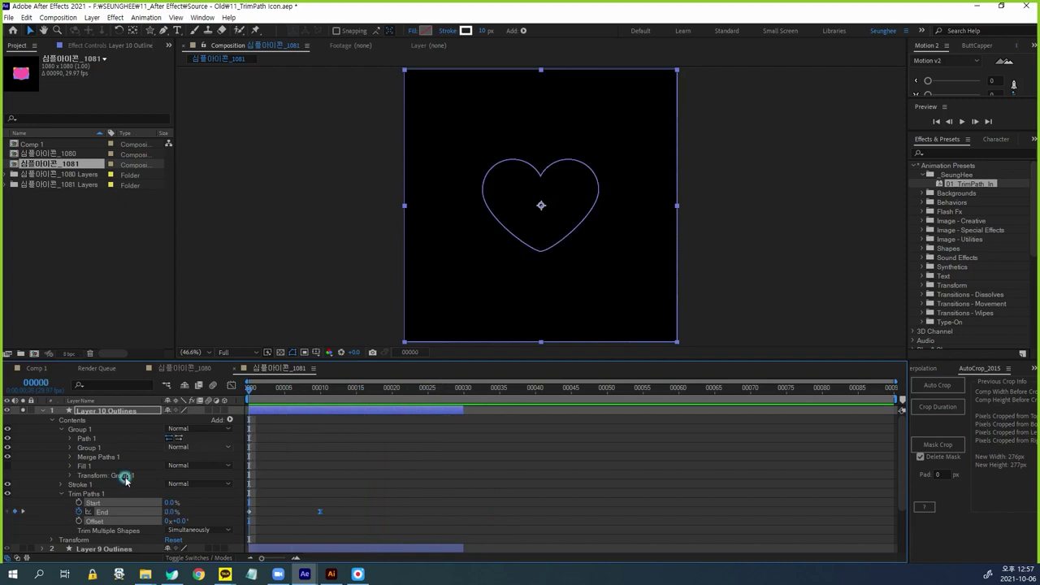
- Select the heart's Trim Paths 1, then Layers 9 through 11 Outlines
left_click(60, 429)
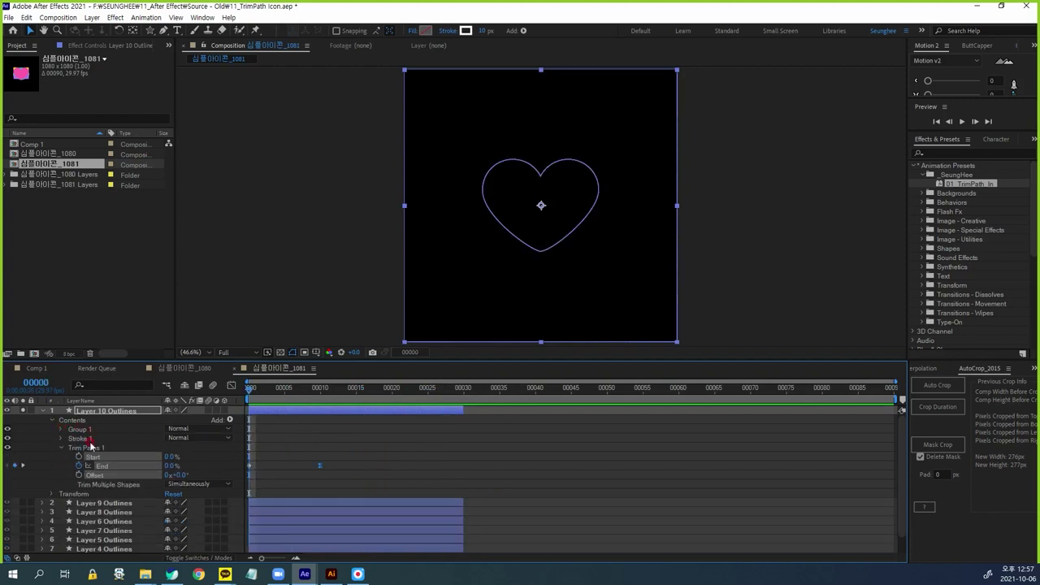
left_click(79, 438)
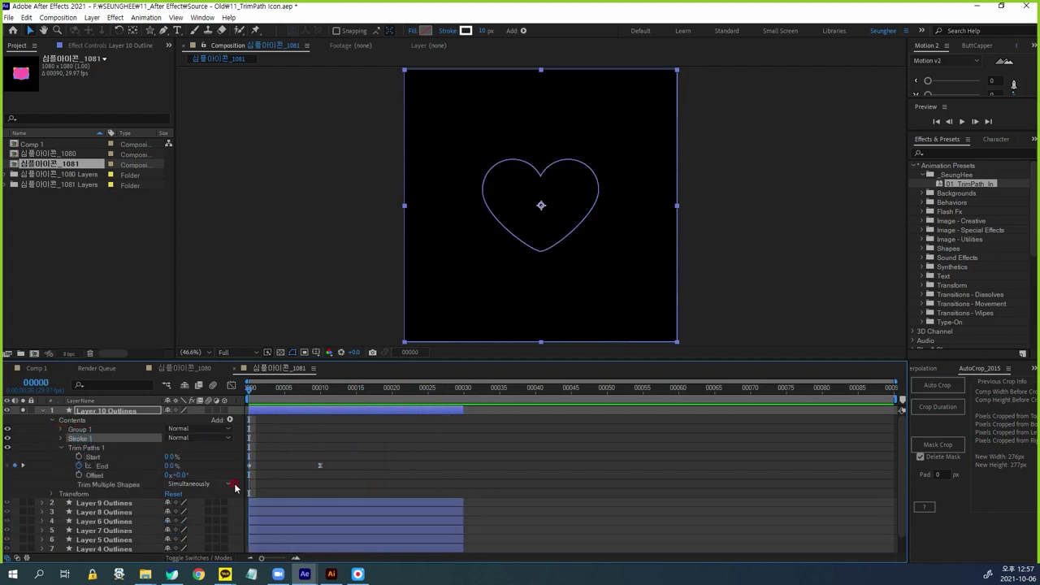
left_click(87, 447)
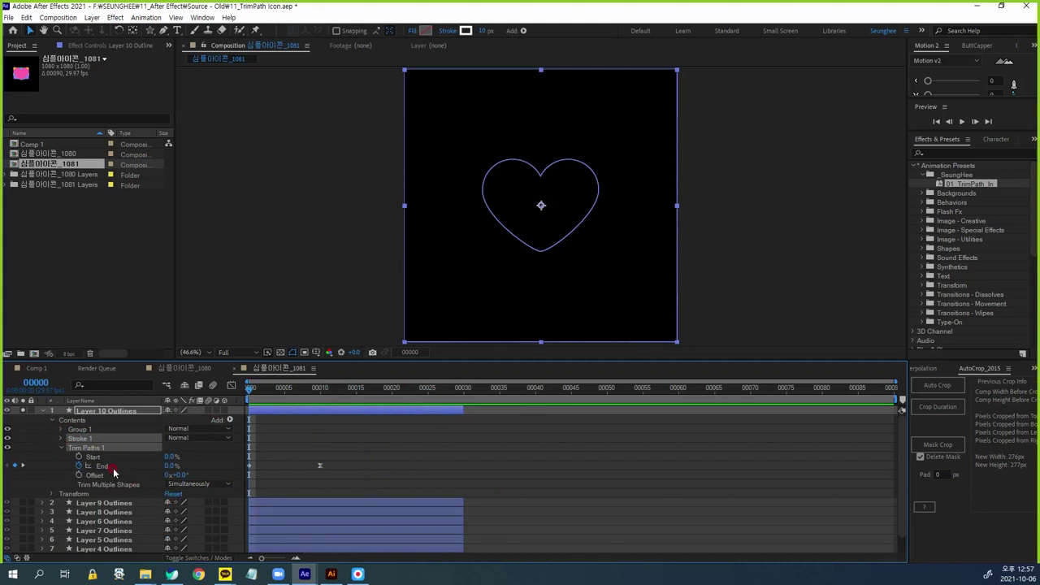
left_click_drag(299, 360, 301, 283)
left_click(104, 426)
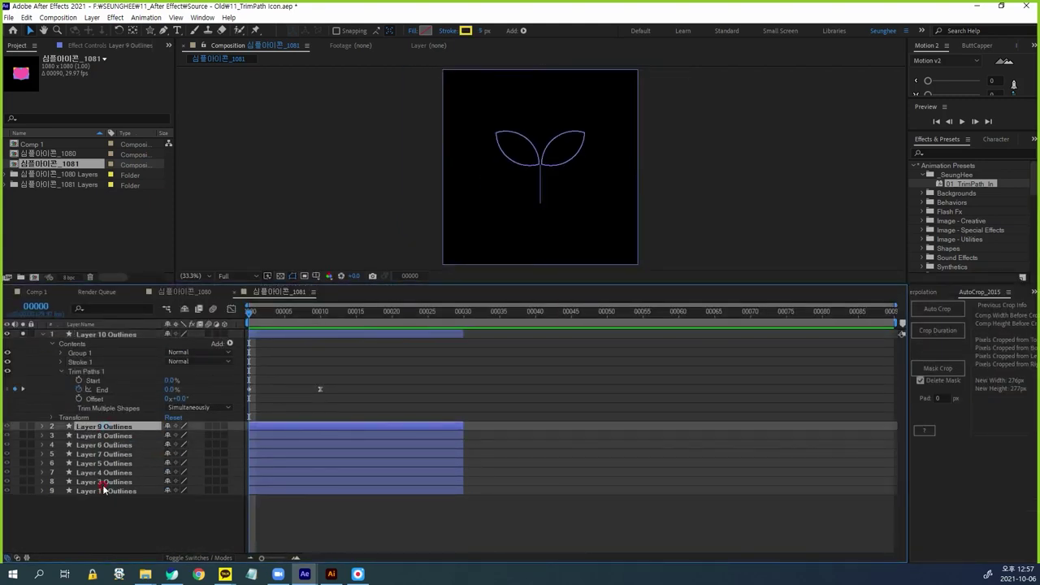
left_click(104, 490, "shift")
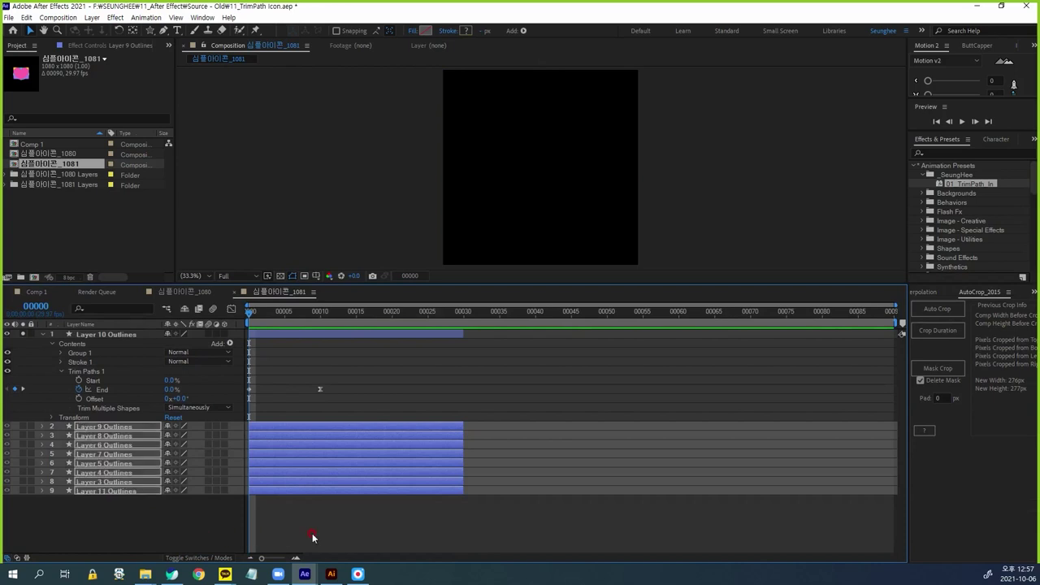
- Turn off Layer 10's solo and scrub to frame 20 to check the icons drawing on
left_click_drag(252, 313, 371, 314)
left_click(126, 520)
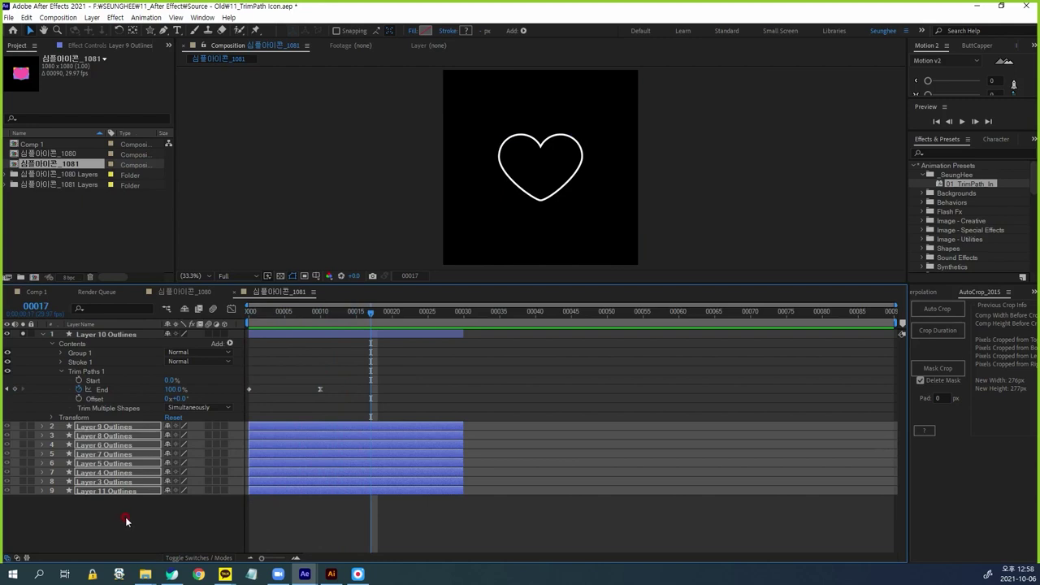
left_click(8, 435)
left_click(28, 333)
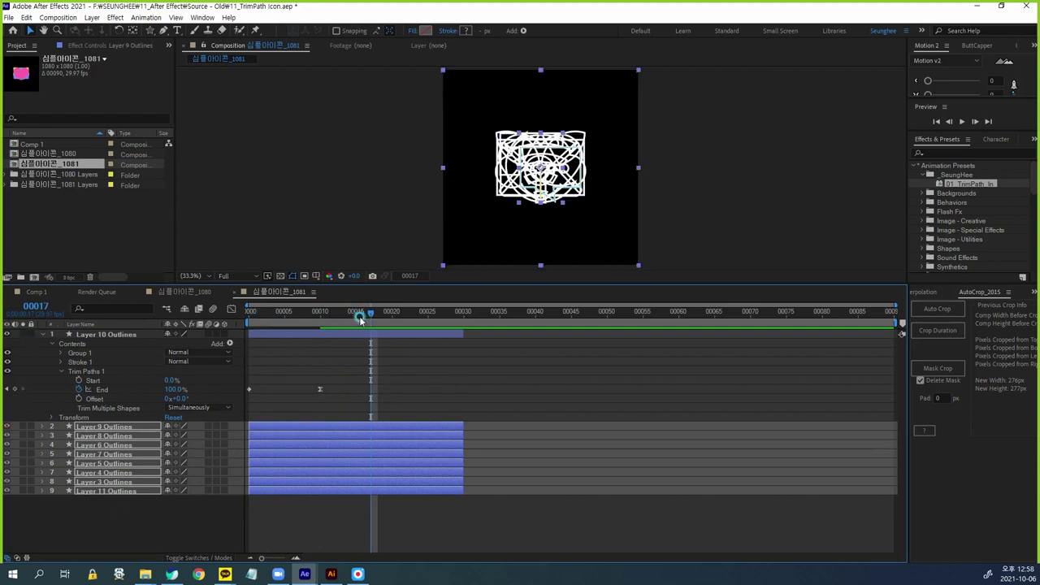
key("Home")
left_click_drag(249, 349, 394, 350)
left_click(452, 509)
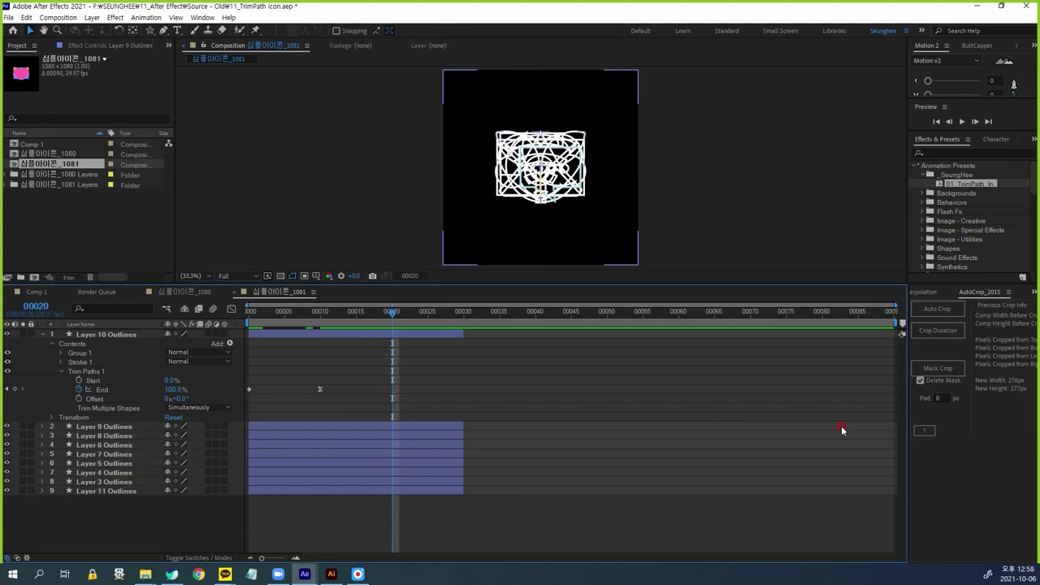
- Check the 심플아이콘_1080 reference composition's settings, closing them unchanged
left_click(189, 291)
left_click(451, 477)
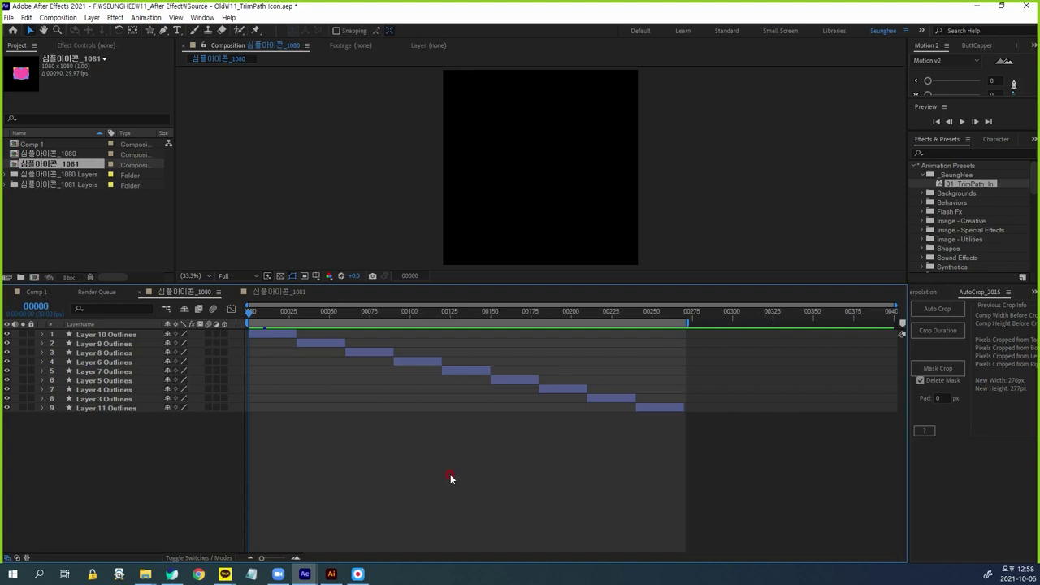
key("ctrl+k")
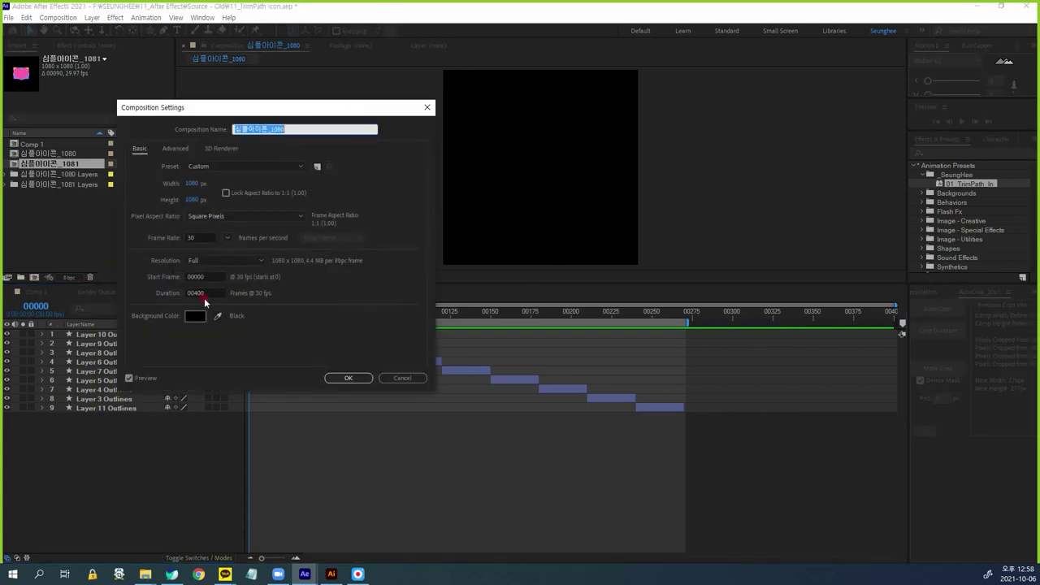
left_click(402, 379)
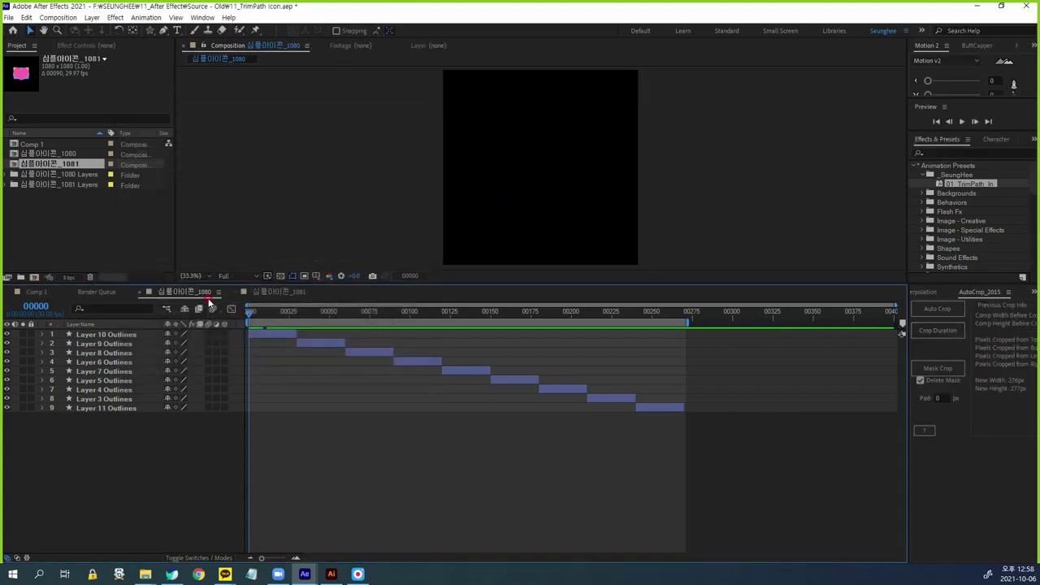
- Change the 심플아이콘_1081 composition's duration from 90 to 400 frames
key("u")
left_click(323, 525)
left_click(339, 540)
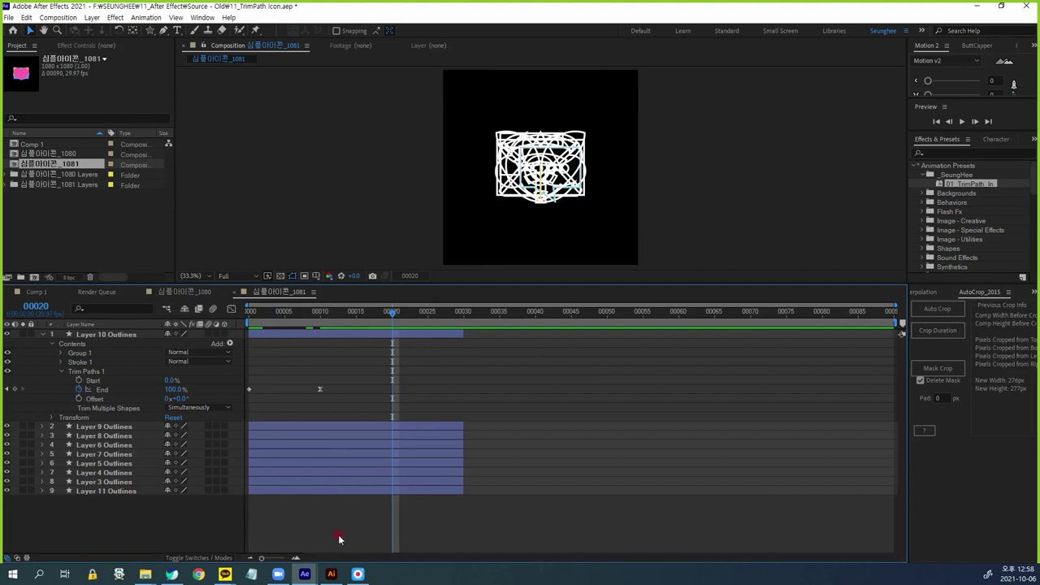
key("ctrl+k")
left_click(135, 294)
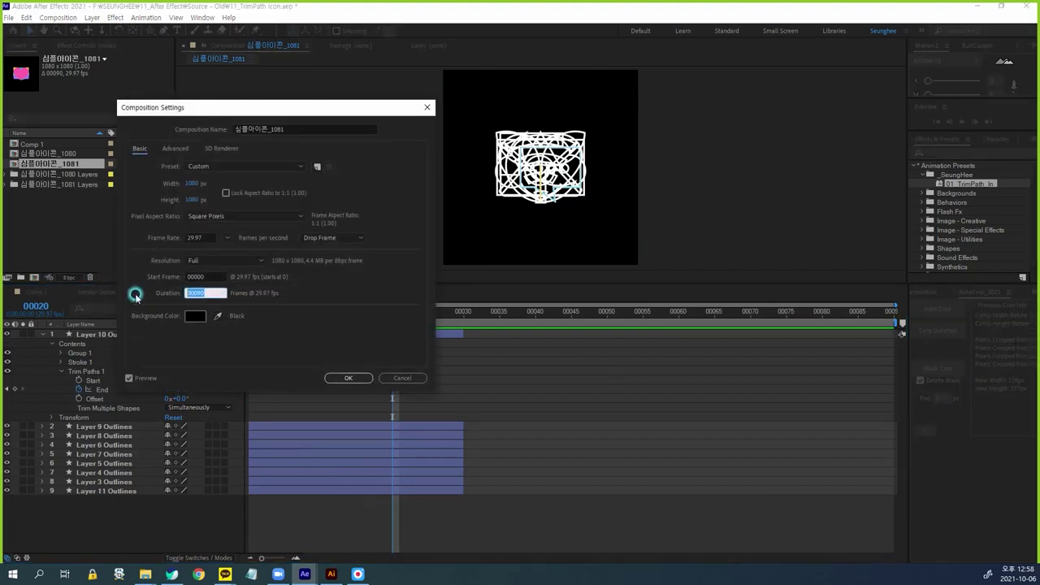
type("400")
key("Return")
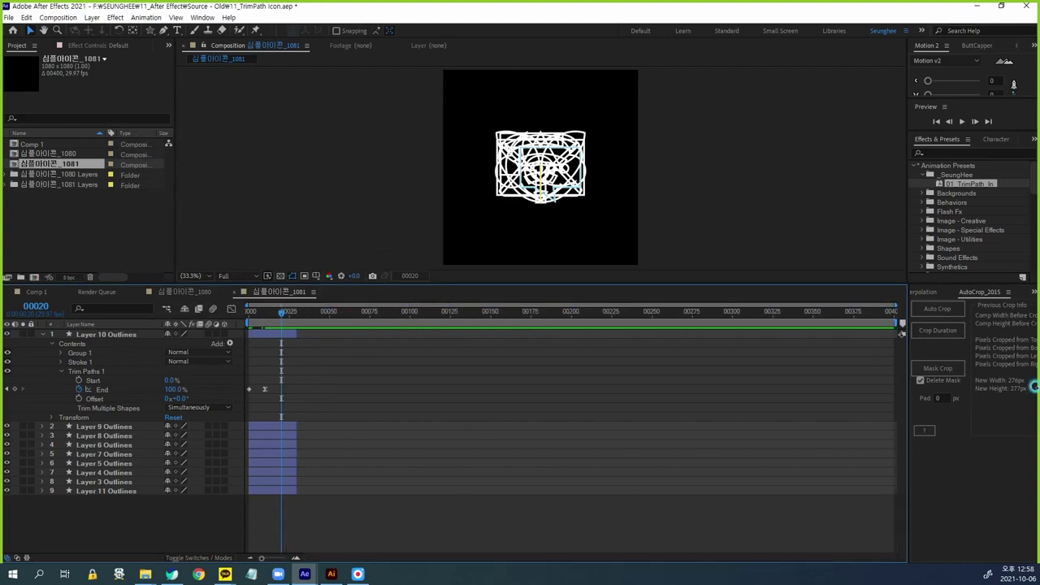
left_click(103, 335)
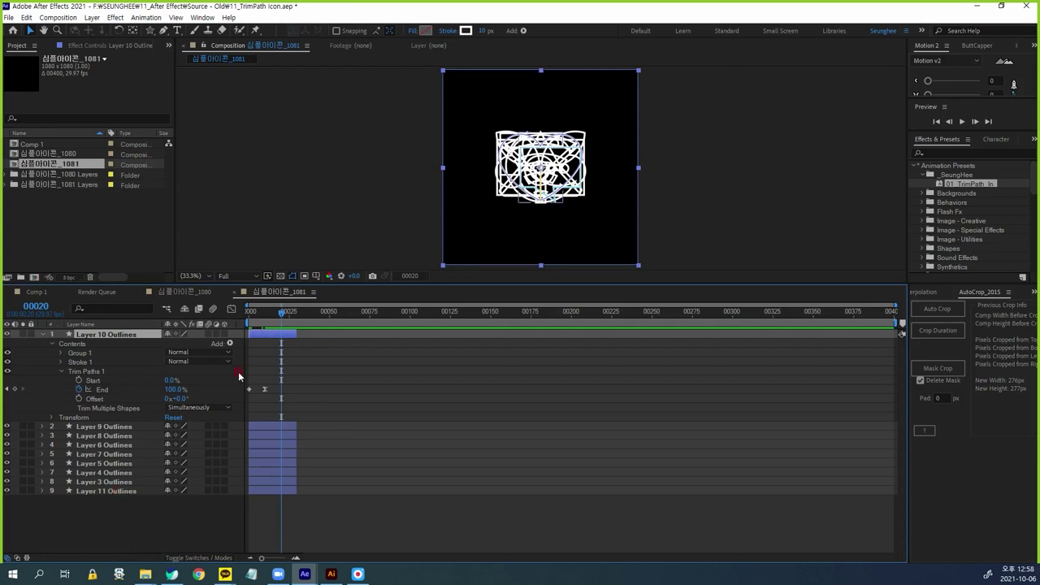
- From frame 0, sequence the nine outline layers end to end with Sequence Layers, overlap off
key("Home")
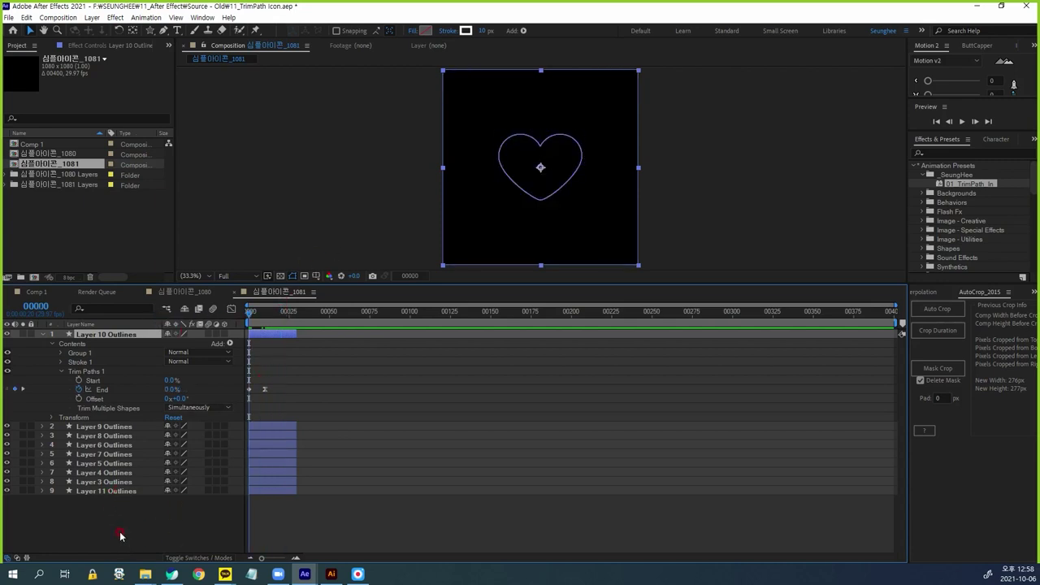
left_click(105, 493)
left_click(106, 491, "shift")
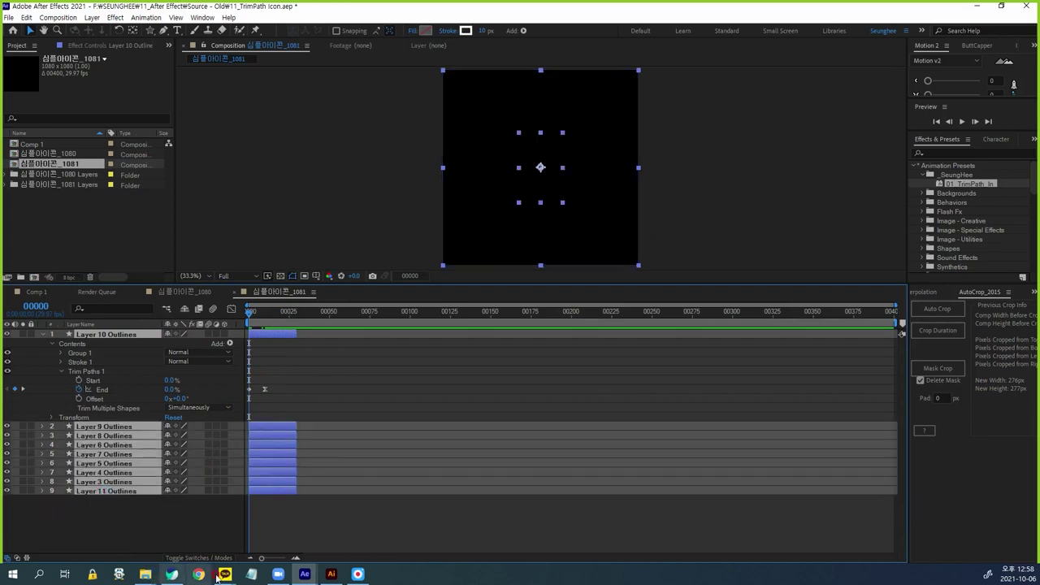
left_click(142, 18)
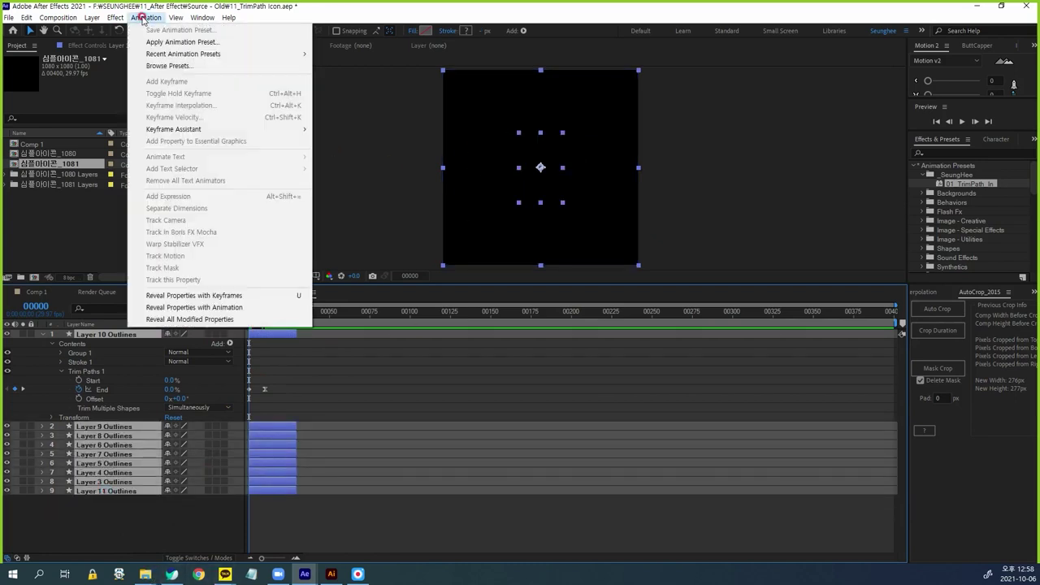
mouse_move(195, 131)
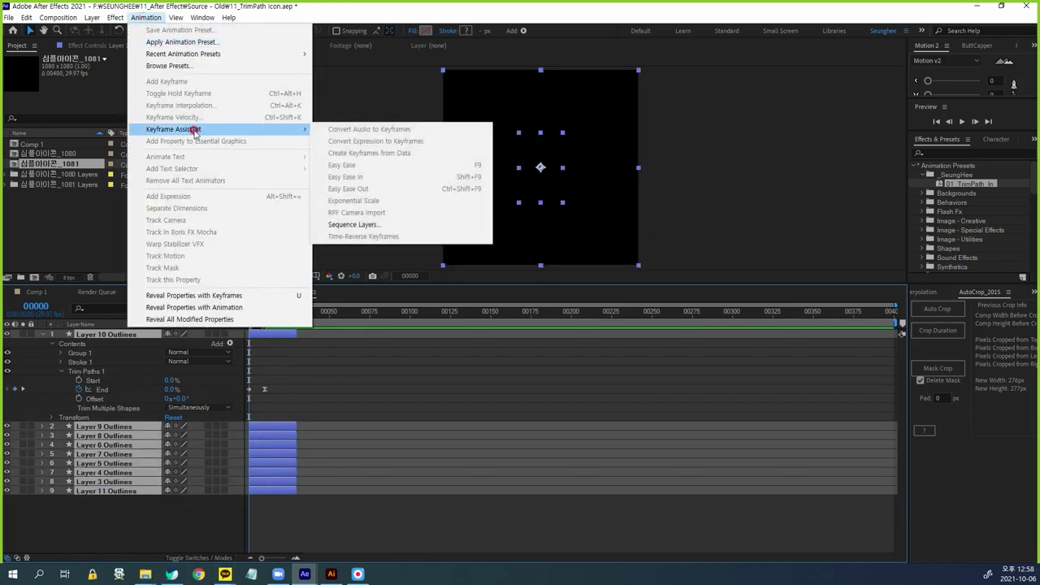
left_click(344, 225)
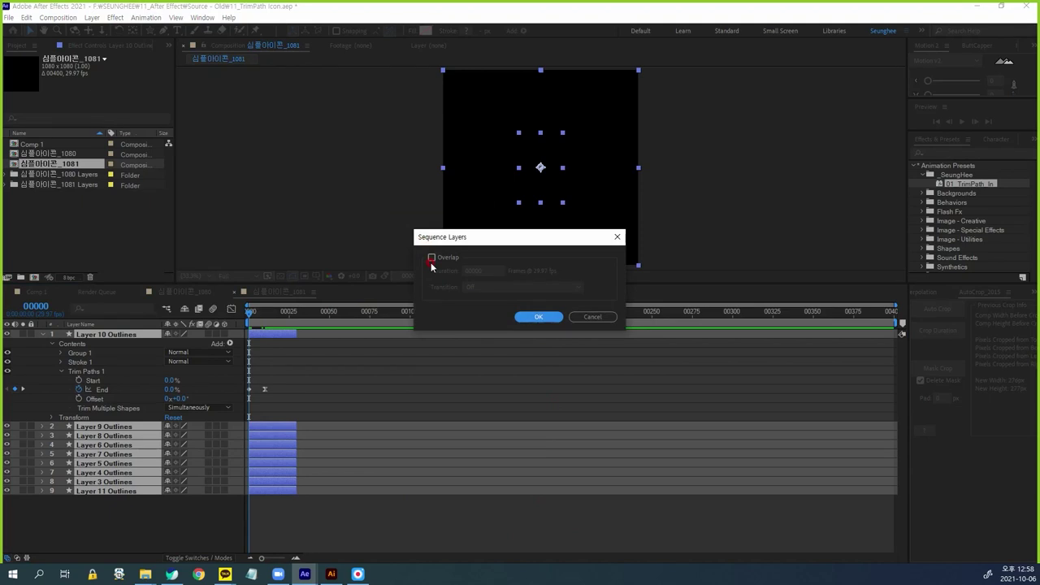
left_click(534, 312)
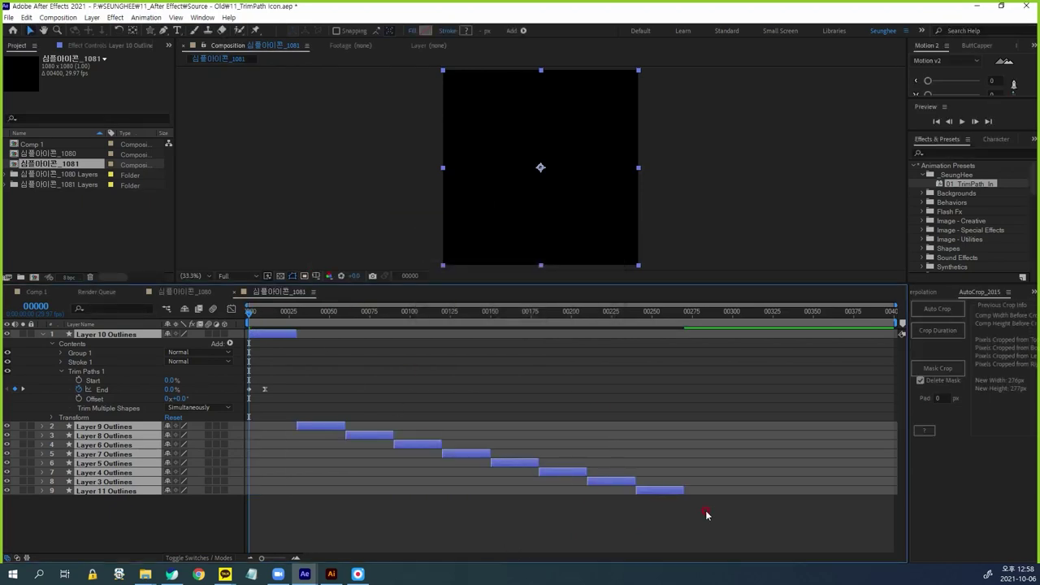
- Set the work area end at frame 269, after the Layer 11 Outlines arrow icon
left_click(666, 316)
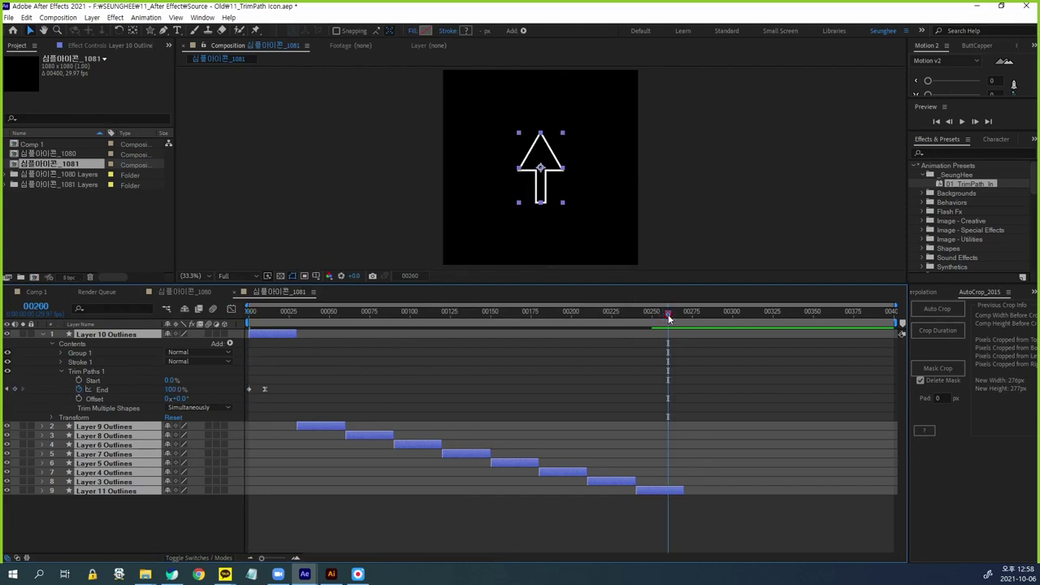
key("space")
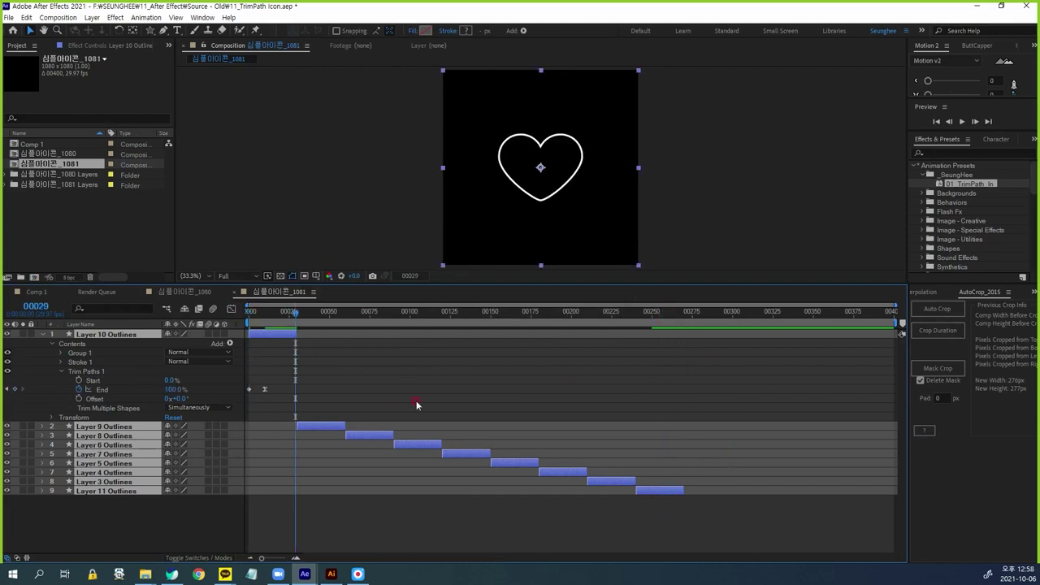
left_click(139, 510)
left_click(139, 491)
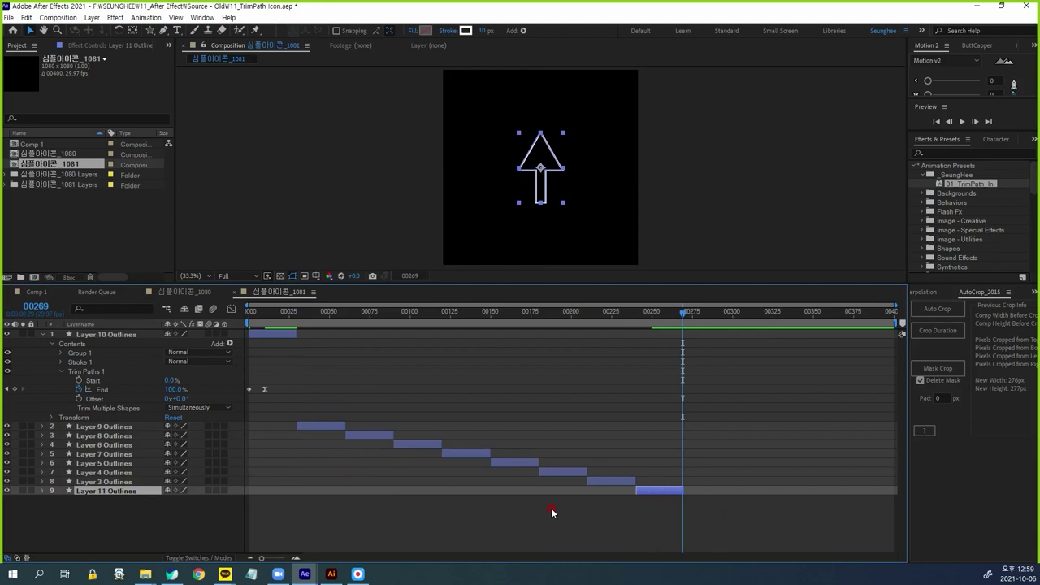
key("n")
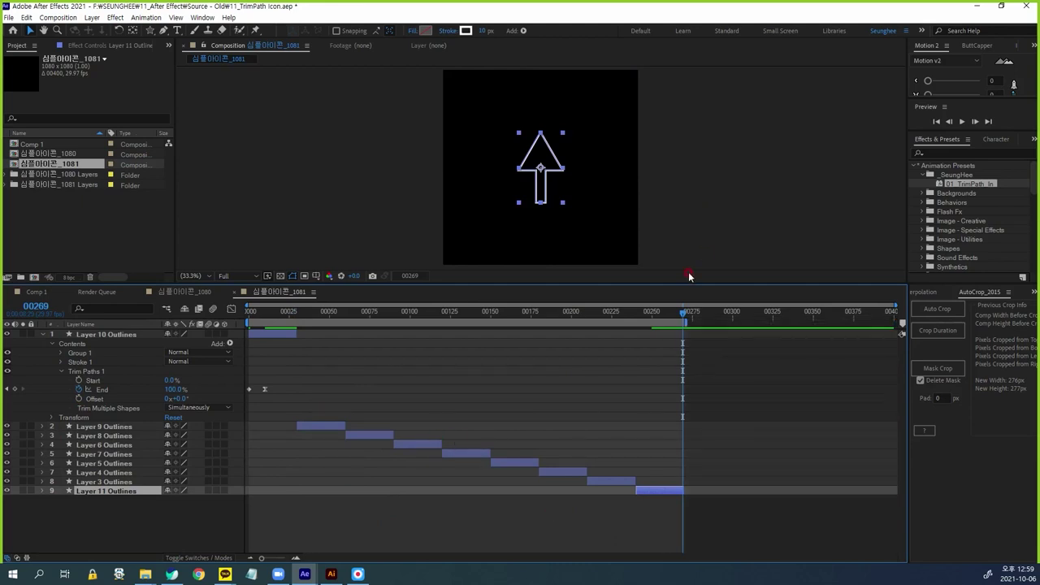
- Preview the icons drawing on in sequence from frame 0 in an enlarged viewer
left_click_drag(684, 315, 248, 313)
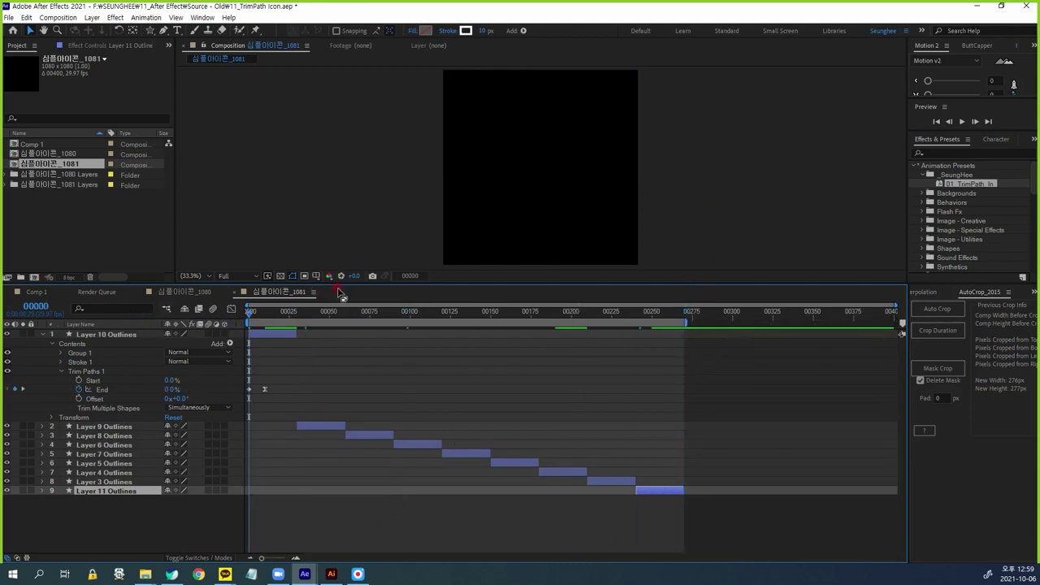
left_click_drag(338, 283, 342, 350)
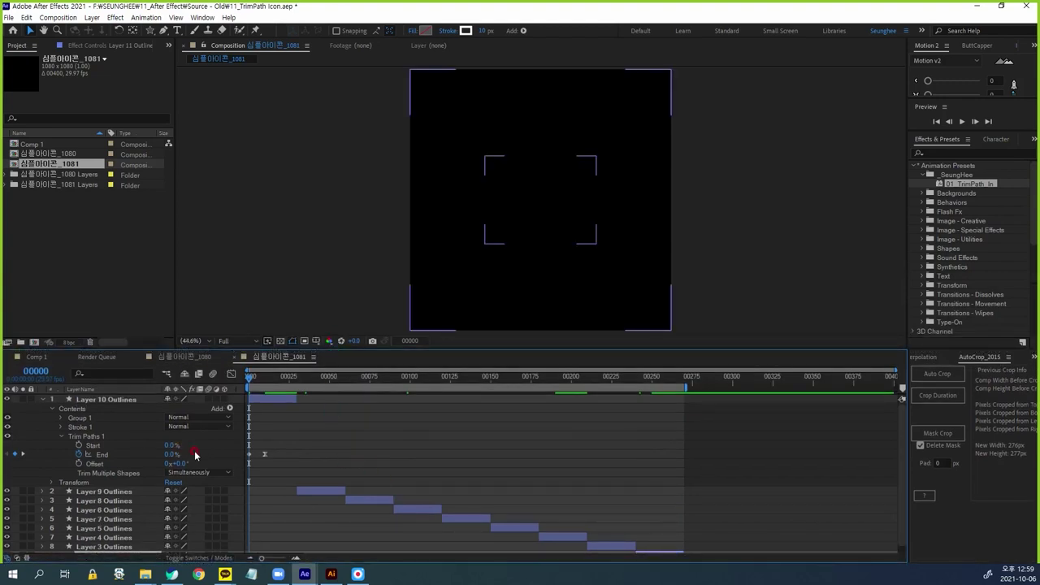
left_click(28, 474)
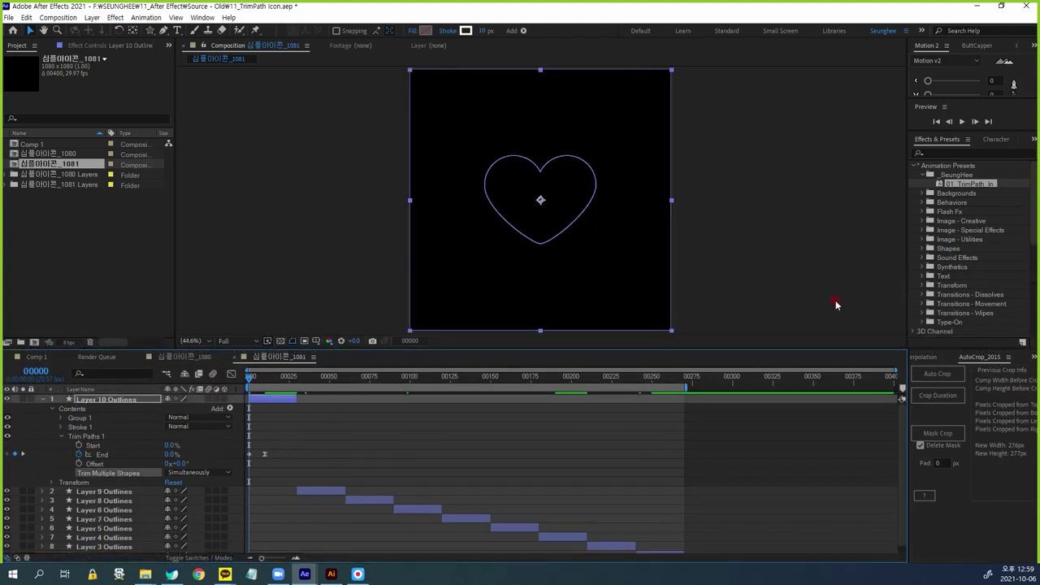
left_click(709, 248)
key("space")
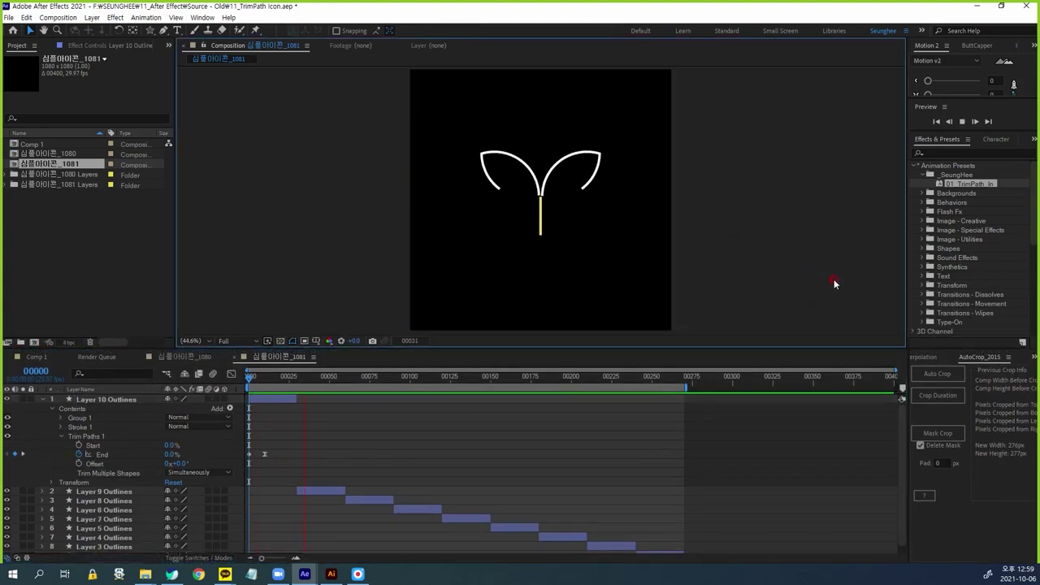